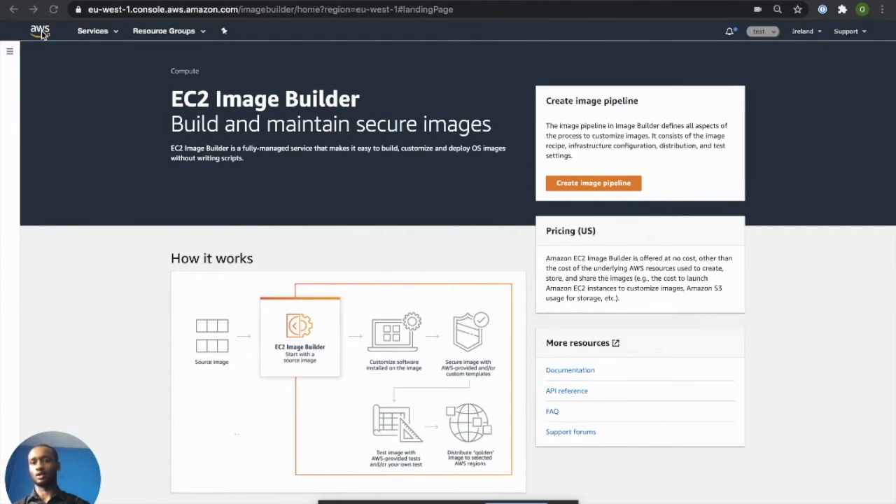
Go to EC2 Image Builder and start creating a new image pipeline
left_click(113, 35)
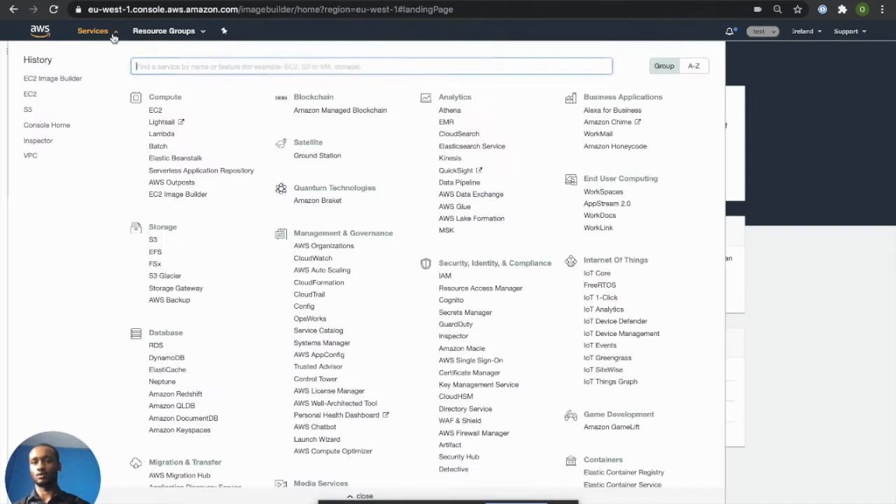
left_click(181, 197)
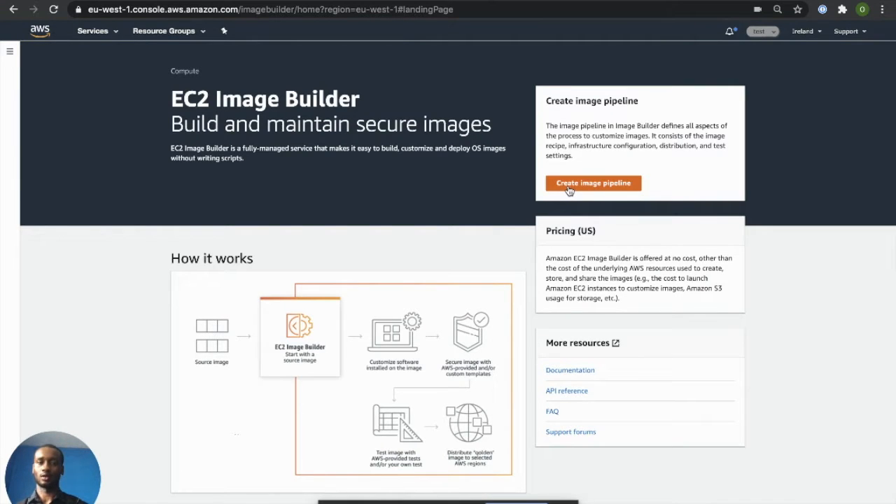
left_click(567, 184)
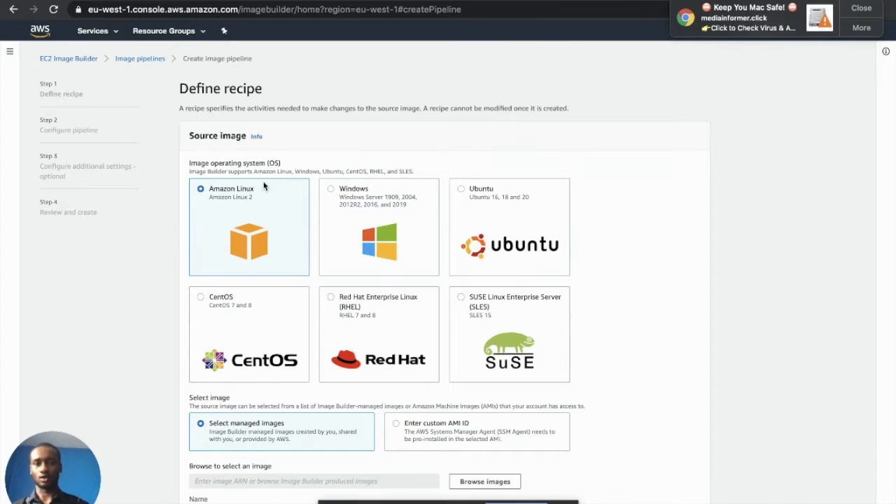
Choose Ubuntu as the source OS and list the managed source images
left_click(508, 219)
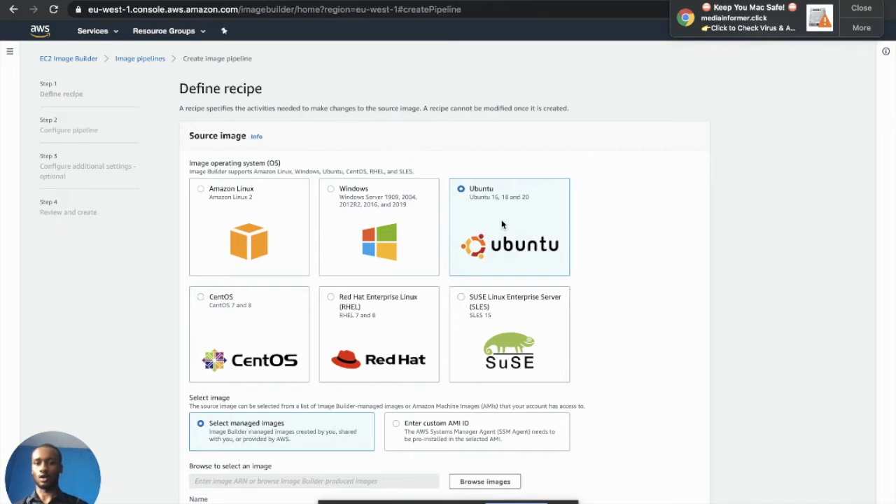
scroll(502, 224, "down", 3)
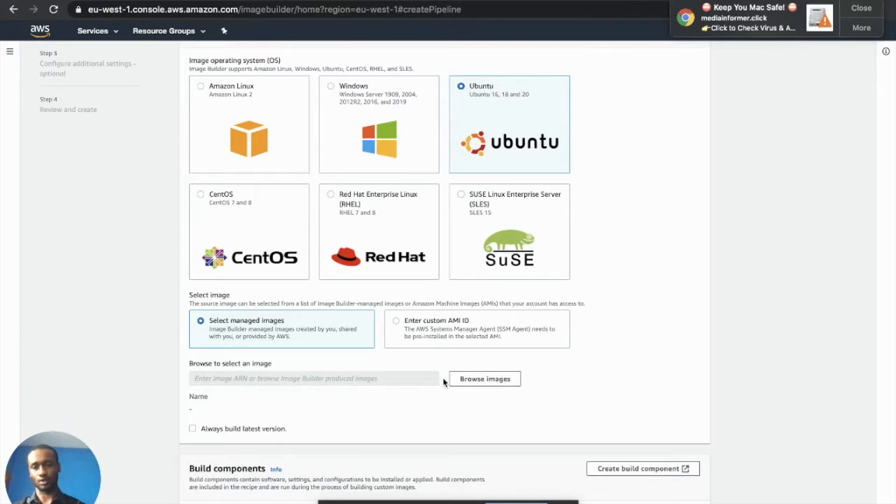
left_click(480, 382)
scroll(371, 340, "down", 5)
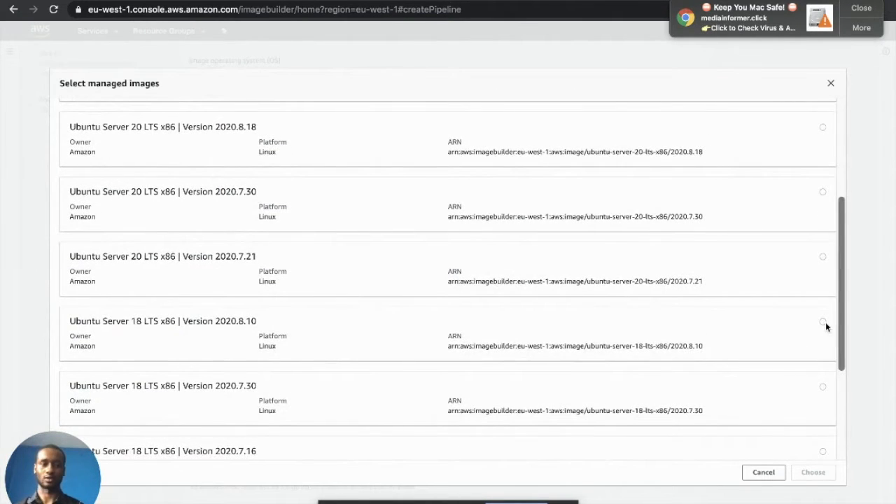
Select Ubuntu Server 18 LTS x86 version 2020.8.10 as the recipe's source image
left_click(824, 323)
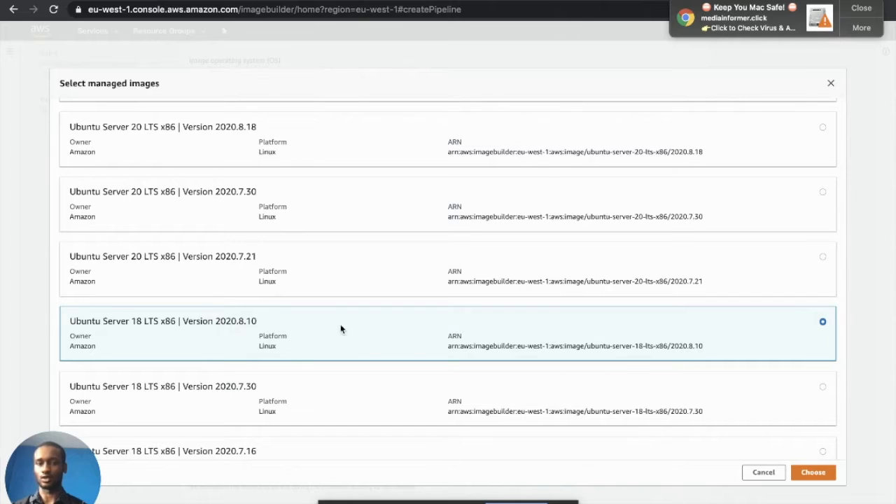
left_click(816, 473)
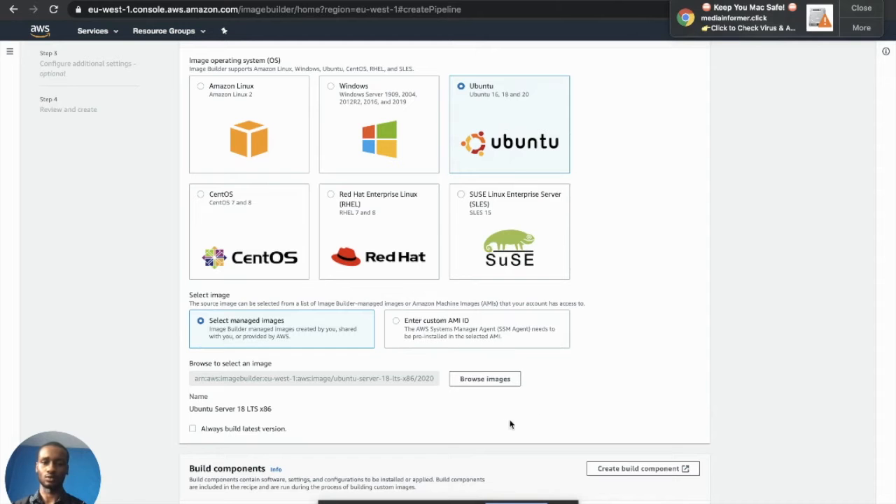
Enable Always build latest version and set EBS Volume 1 size to 30 GiB
left_click(194, 430)
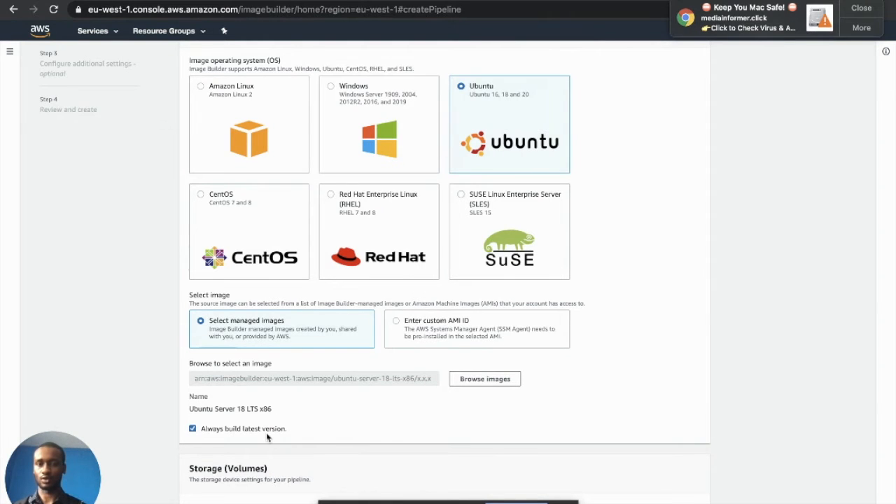
scroll(267, 437, "down", 1)
scroll(267, 437, "down", 5)
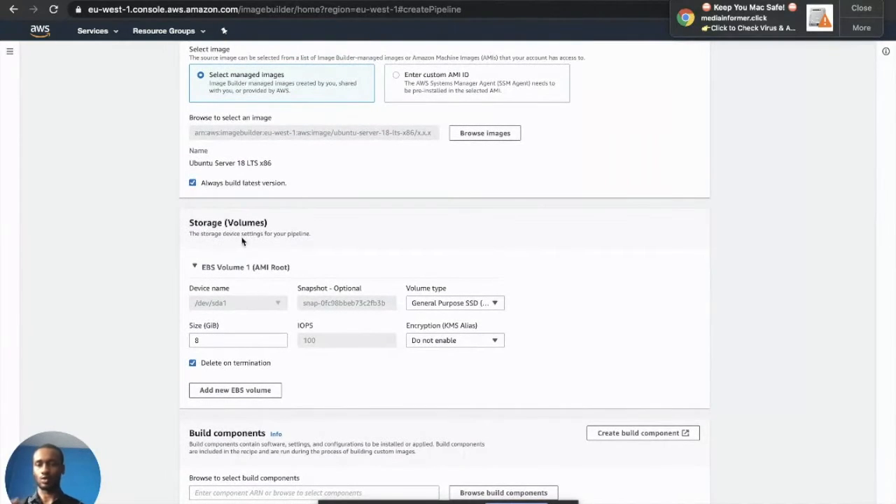
left_click(228, 341)
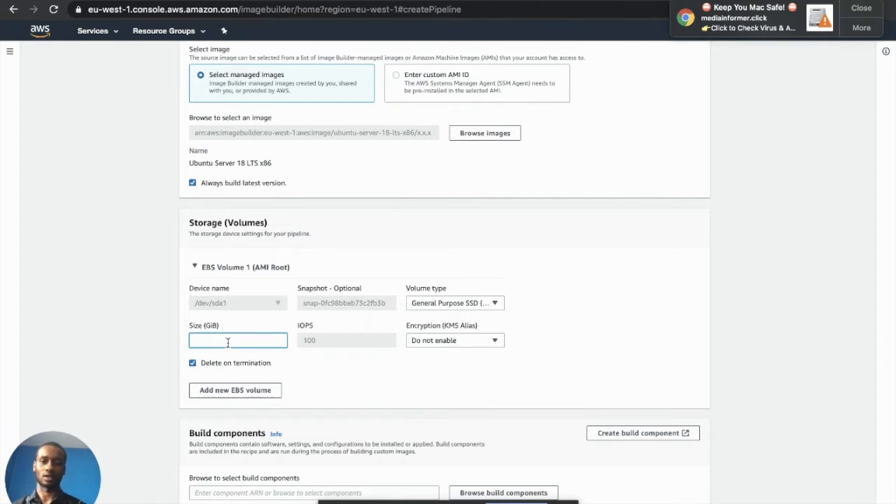
type("30")
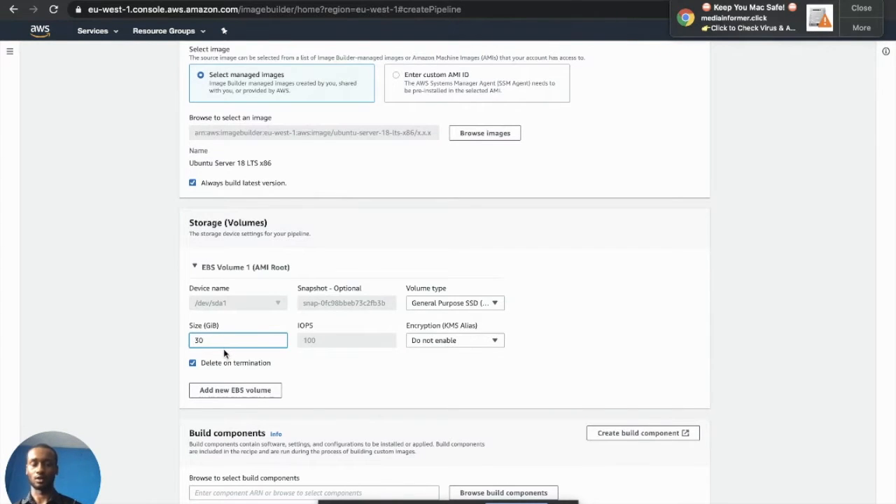
scroll(223, 348, "down", 4)
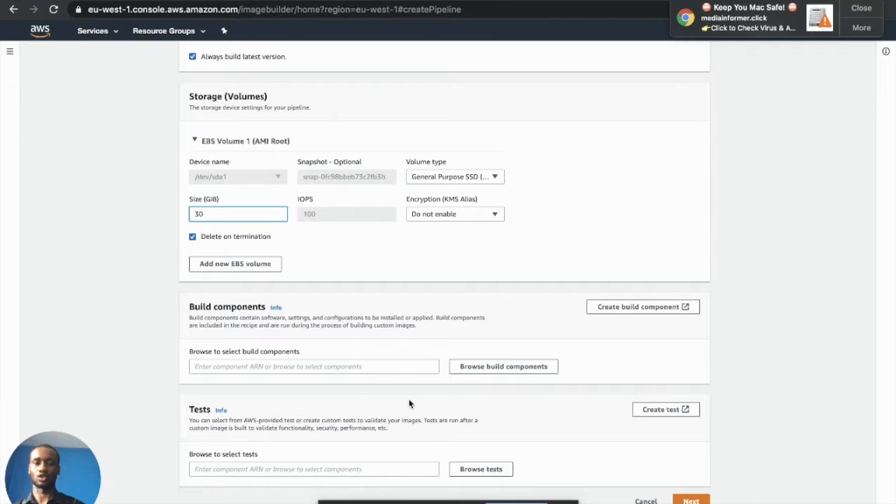
Start a Linux build component compatible with Ubuntu 18, component version 1.1.8
left_click(595, 312)
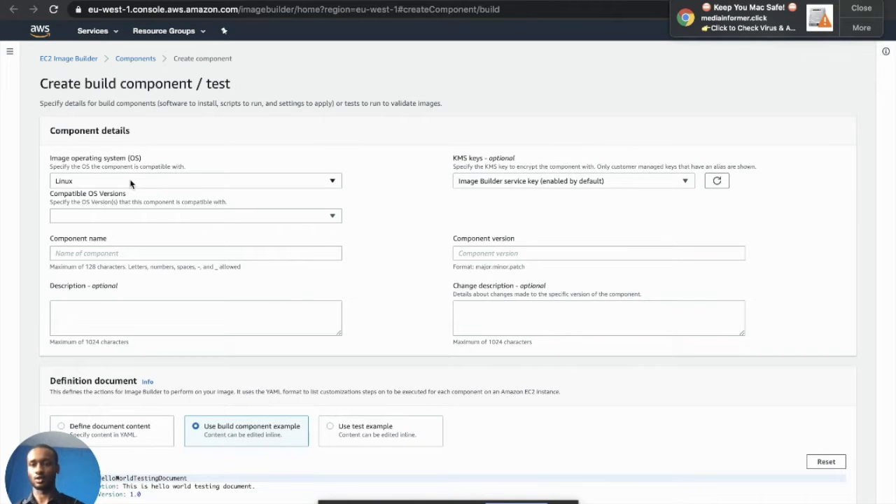
left_click(140, 219)
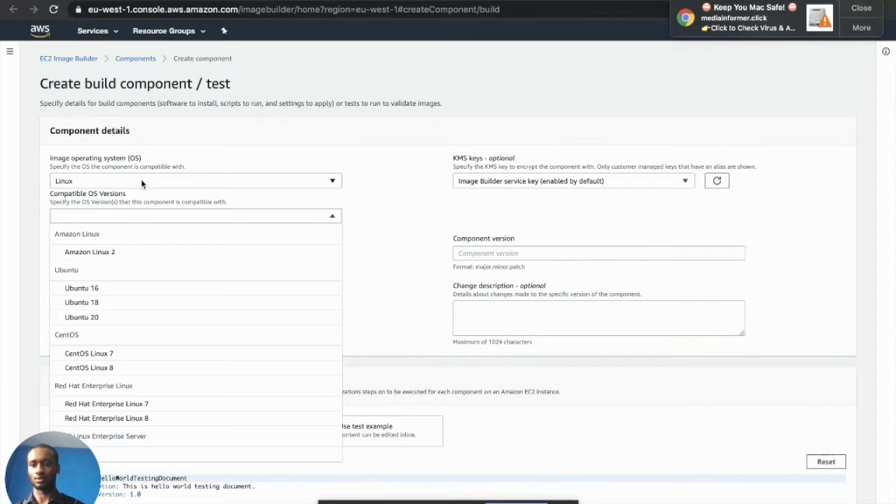
left_click(123, 305)
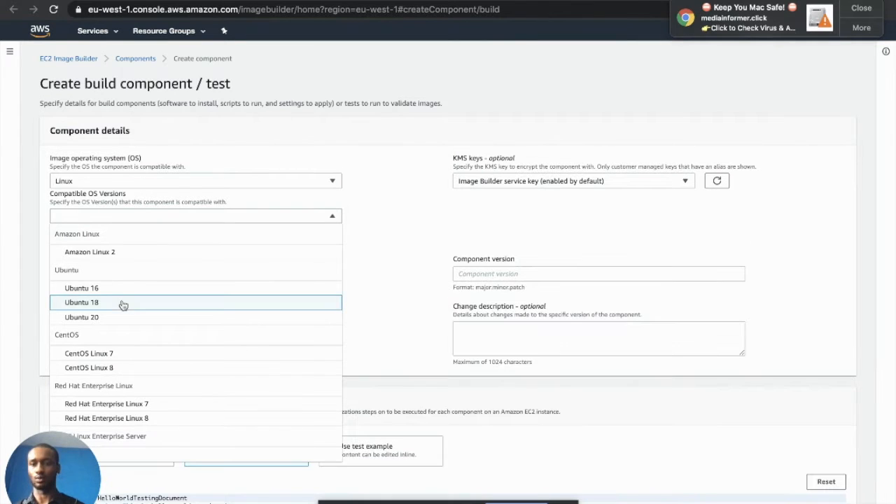
left_click(426, 241)
left_click(495, 274)
type("1.1.")
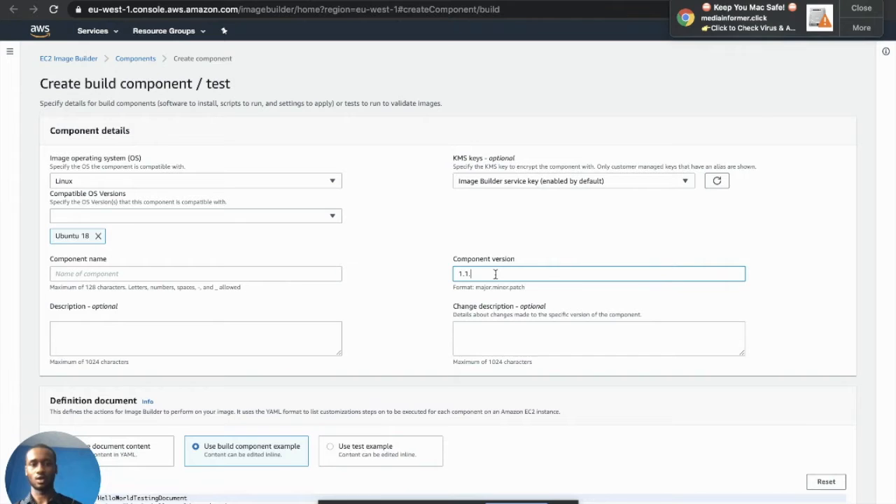
type("8")
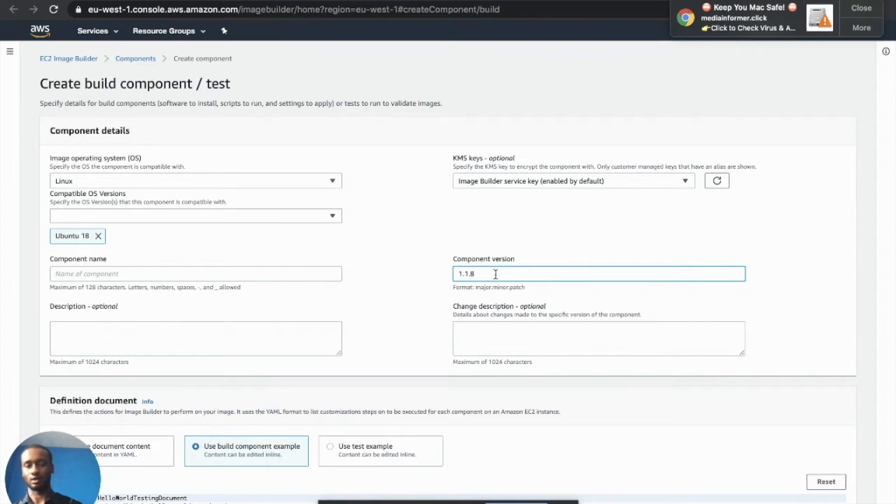
Name the component SSHD_CONFIG3 and put the sshd_config hardening YAML in its definition
left_click(201, 274)
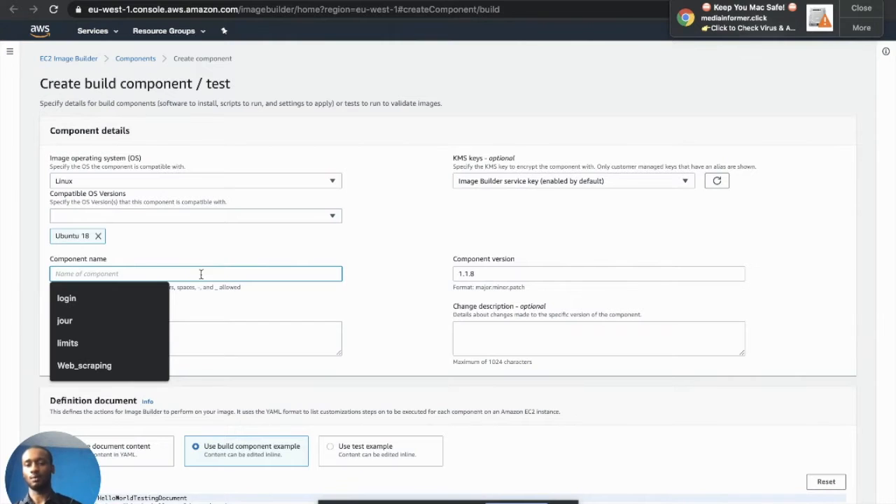
scroll(201, 274, "down", 7)
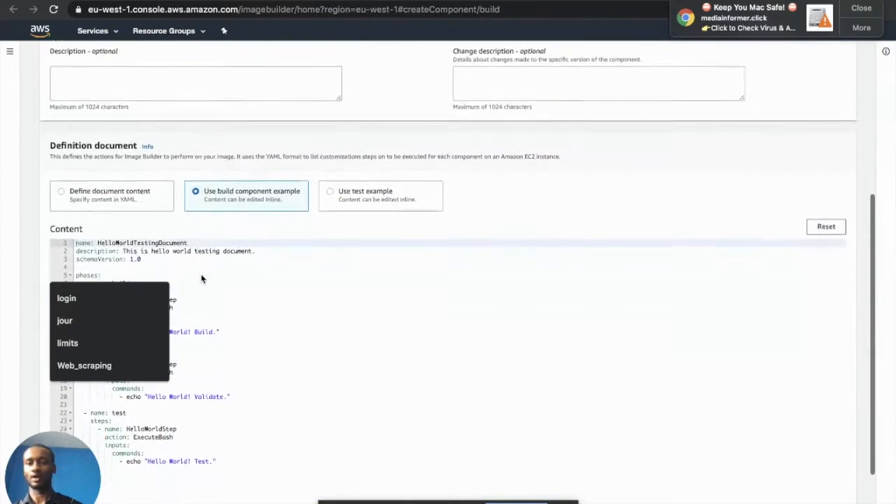
scroll(201, 278, "down", 1)
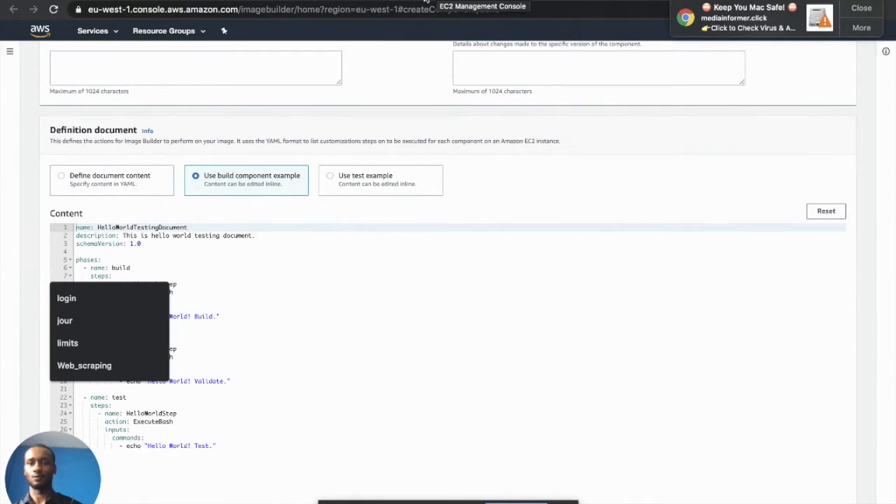
scroll(215, 149, "up", 5)
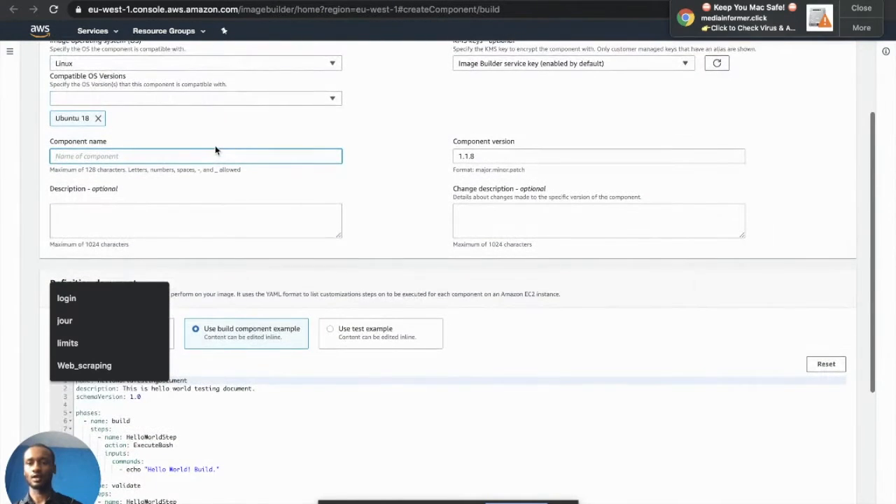
scroll(216, 150, "up", 1)
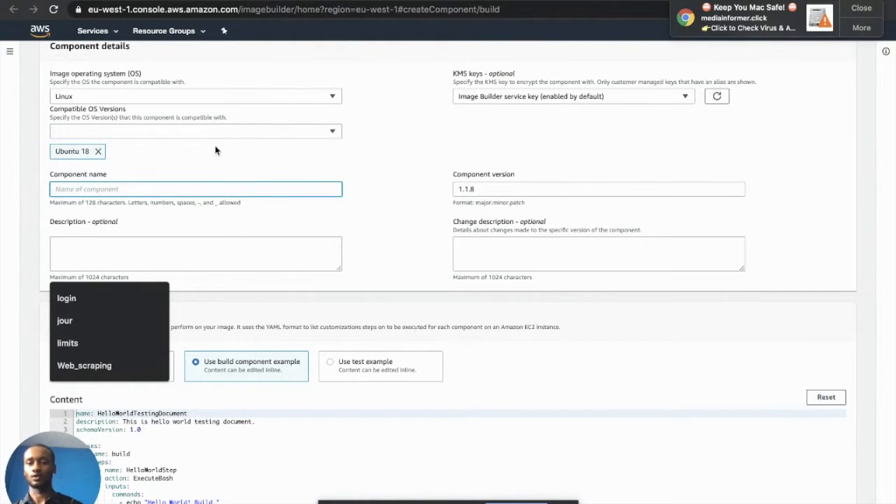
left_click(244, 287)
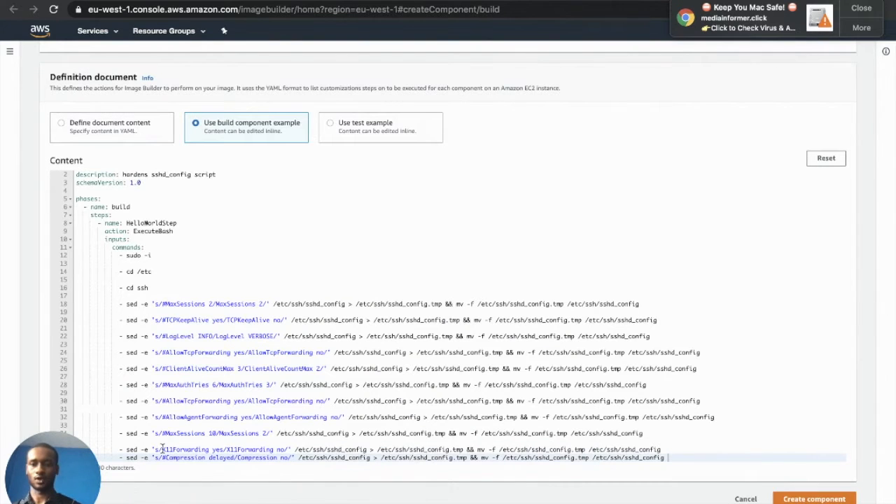
scroll(182, 290, "up", 5)
scroll(182, 290, "up", 1)
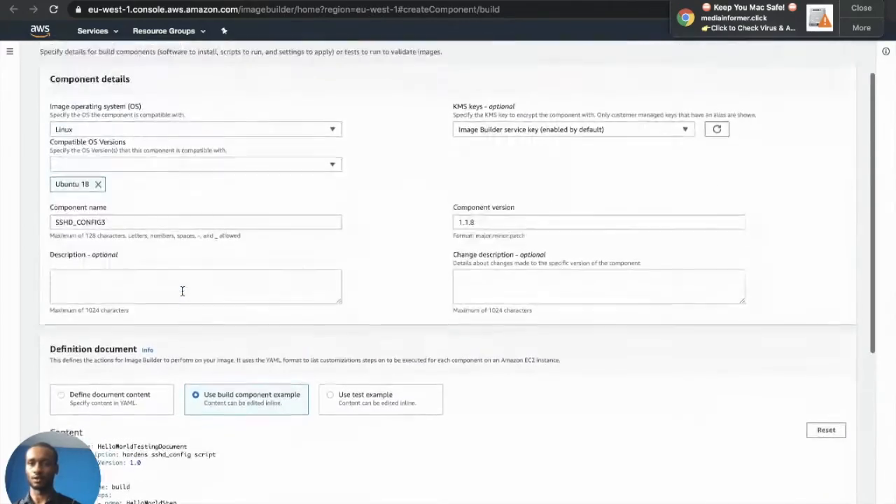
scroll(182, 290, "down", 4)
scroll(182, 290, "up", 1)
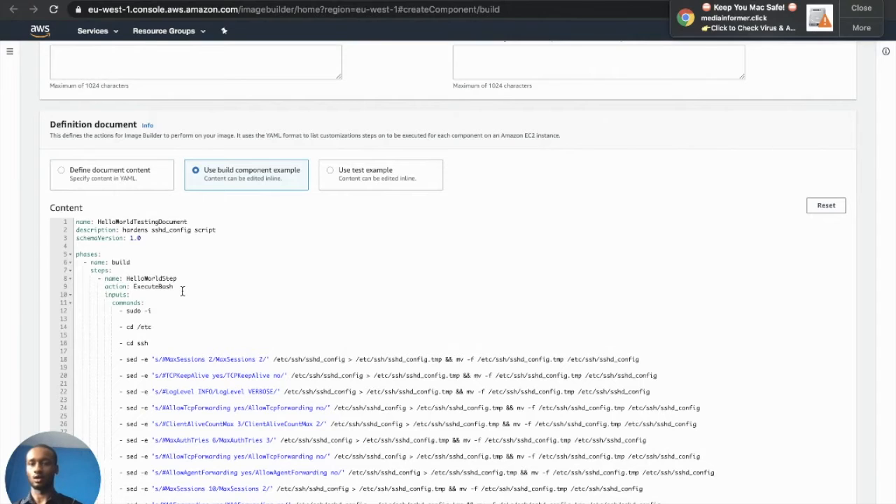
scroll(182, 291, "up", 5)
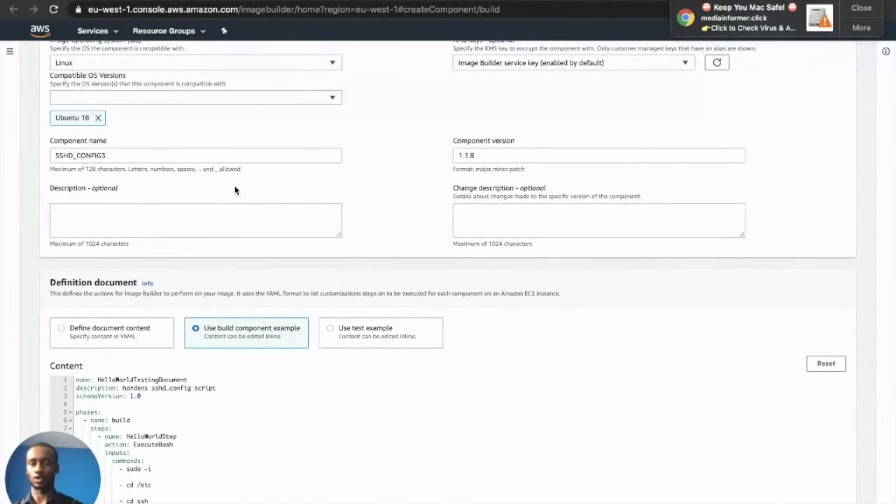
scroll(235, 191, "up", 2)
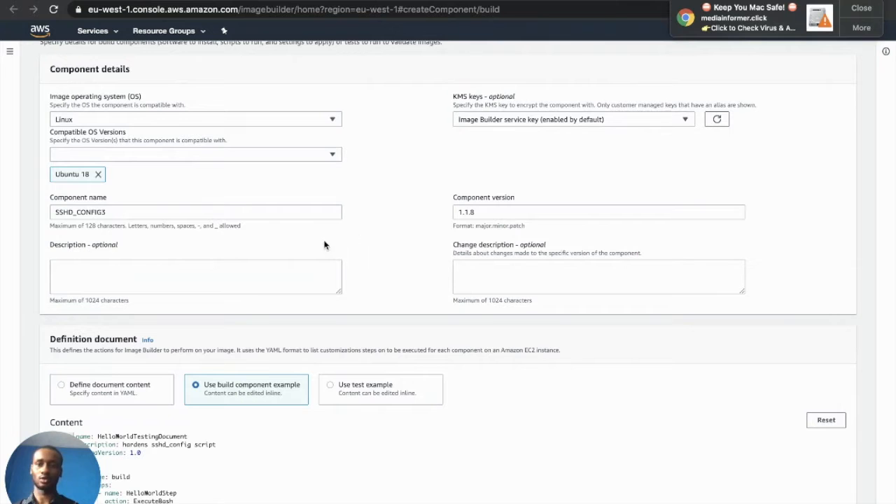
scroll(232, 350, "down", 4)
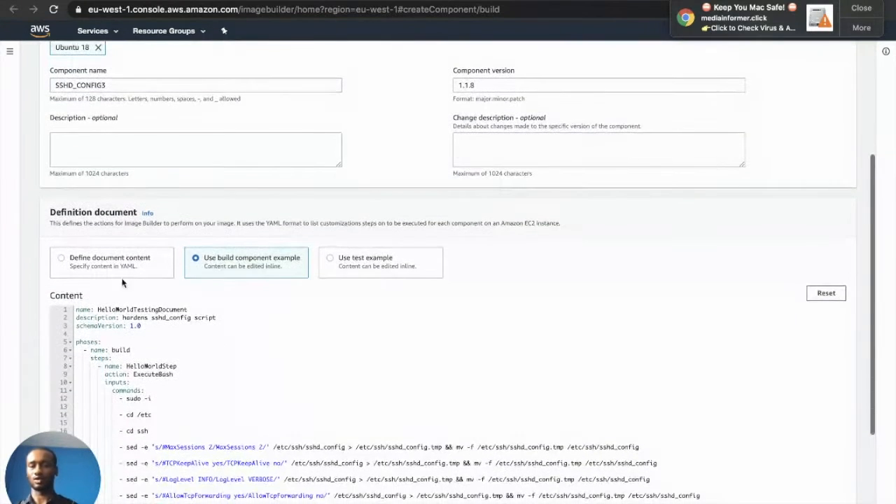
Load the build component example YAML into the definition editor and select its text
left_click(79, 268)
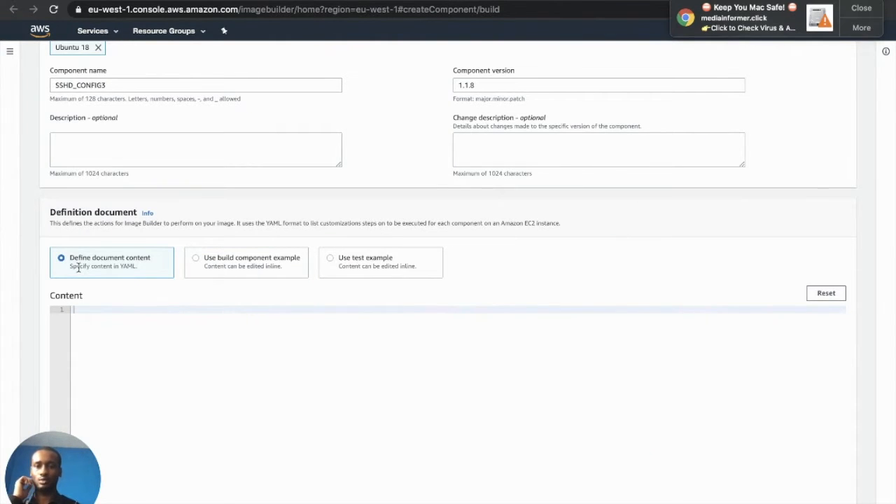
left_click(233, 269)
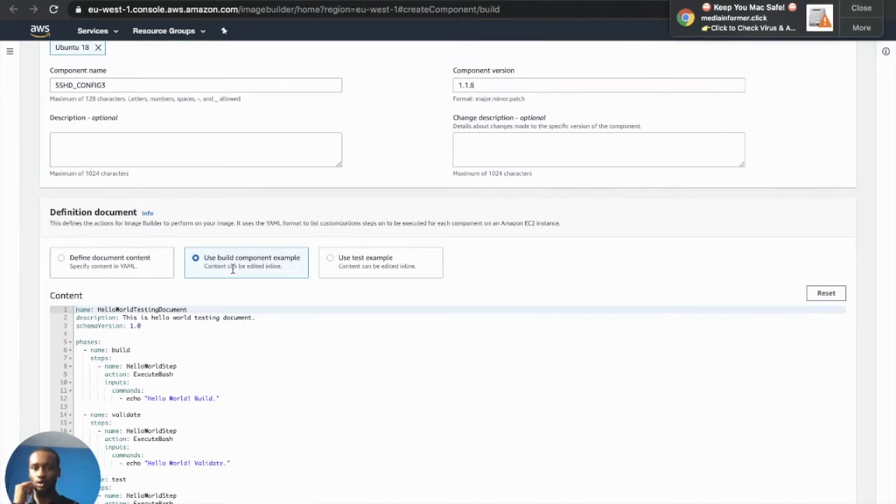
left_click(377, 265)
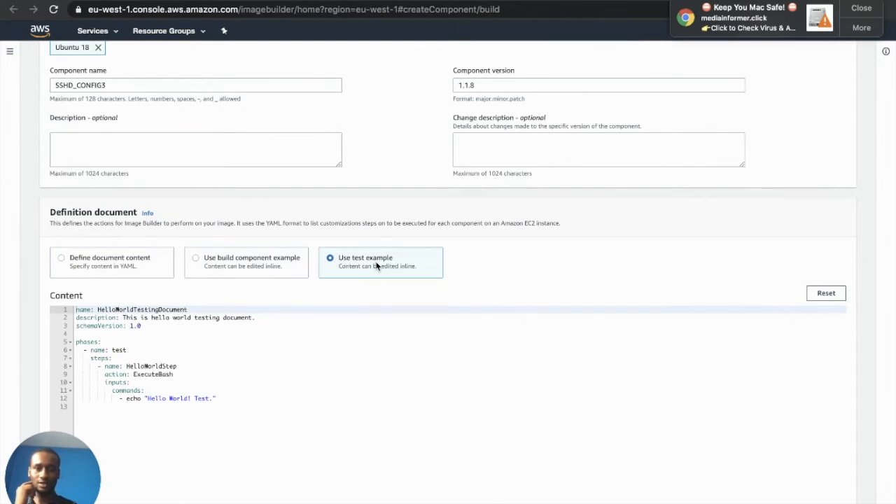
left_click(238, 266)
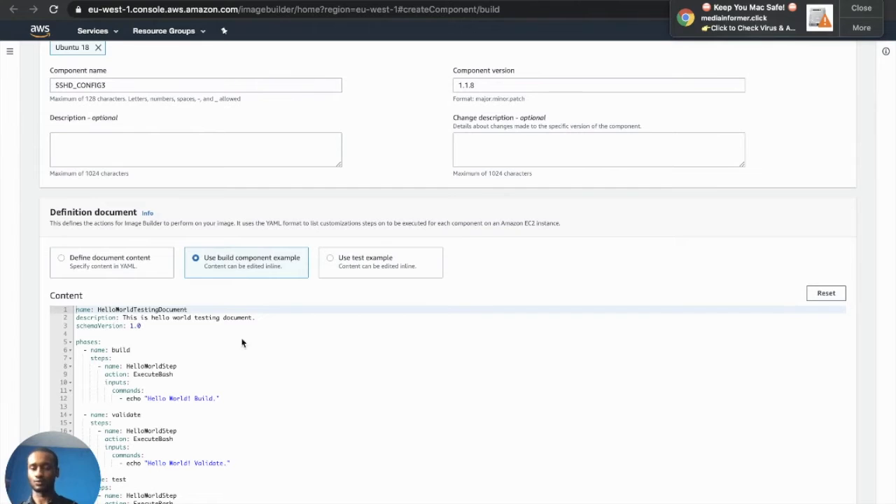
scroll(264, 451, "down", 3)
left_click_drag(262, 452, 49, 205)
Replace the sample YAML with the pasted sshd-hardening script
key("BackSpace")
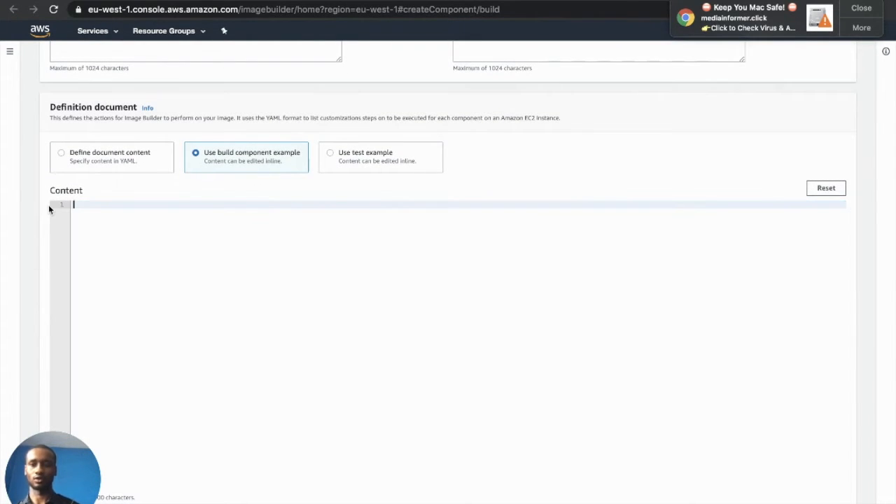
right_click(94, 203)
left_click(136, 281)
scroll(134, 302, "up", 3)
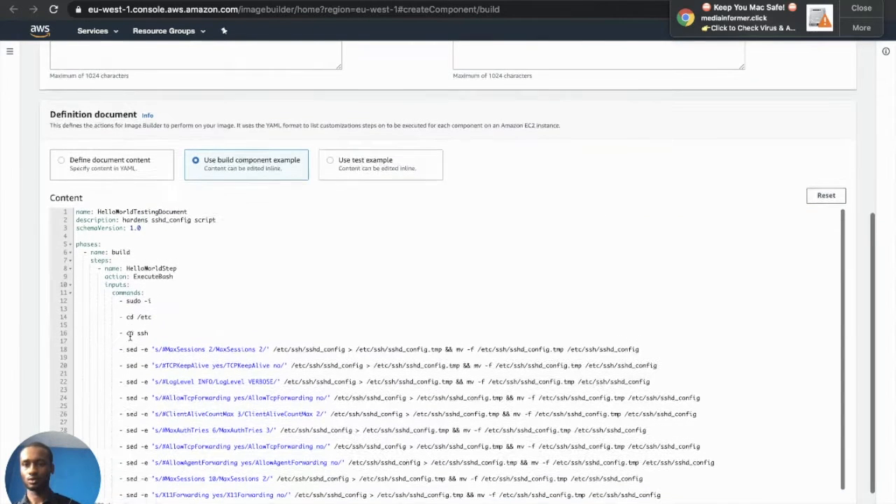
Rename the document from HelloWorldTestingDocument to 'sshd configuration'
left_click_drag(189, 222, 96, 224)
key("BackSpace")
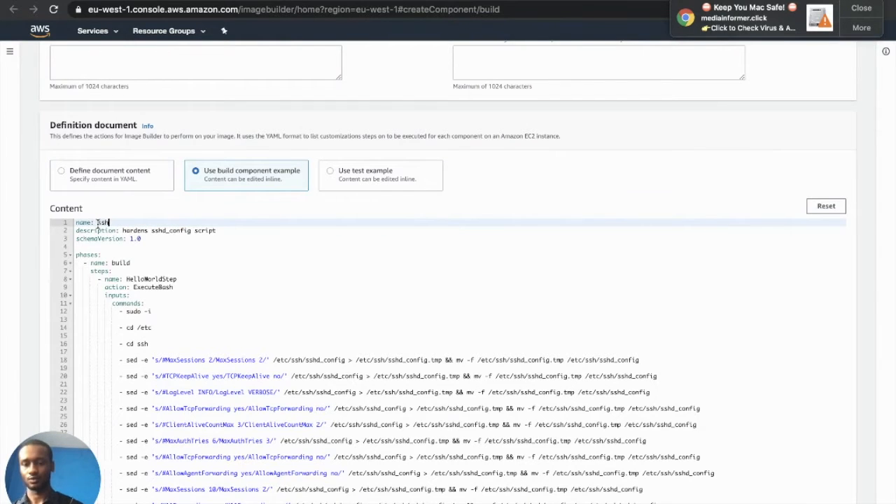
type("sshd_config")
key("BackSpace")
key("BackSpace")
key("BackSpace")
key("BackSpace")
key("BackSpace")
key("BackSpace")
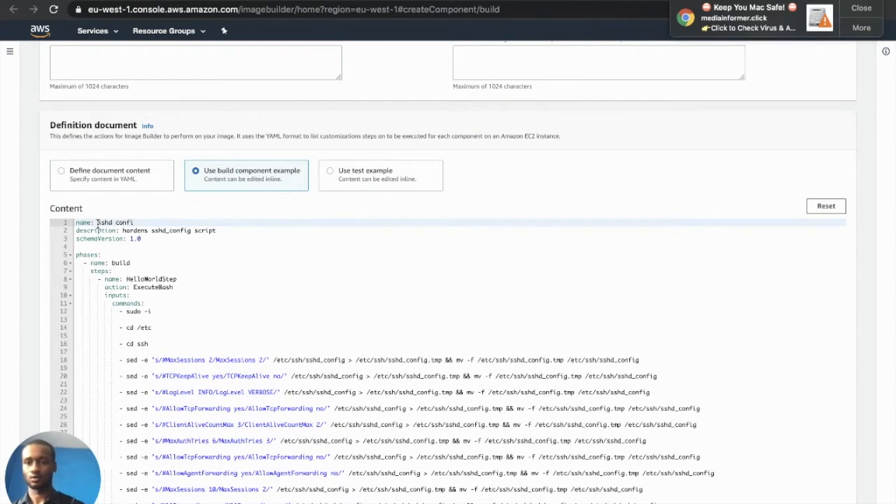
type("configuration")
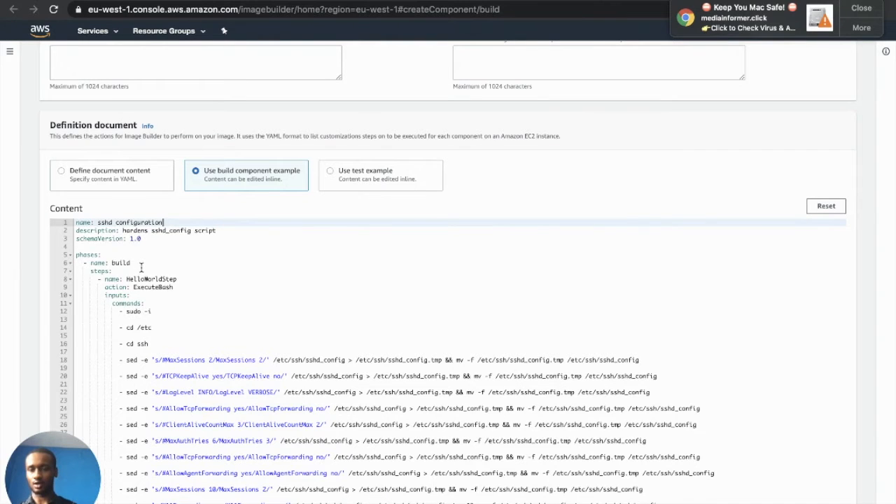
scroll(152, 297, "down", 2)
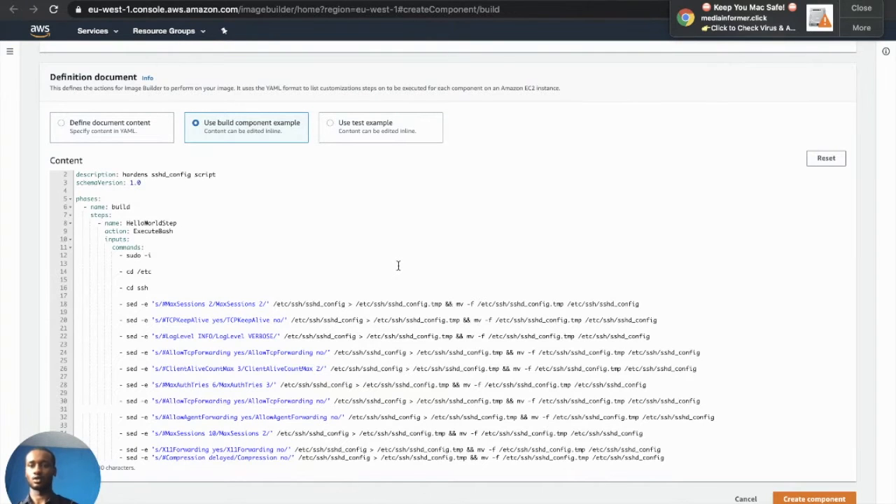
Create the SSHD_CONFIG3 component with its sshd-hardening definition
scroll(626, 349, "up", 5)
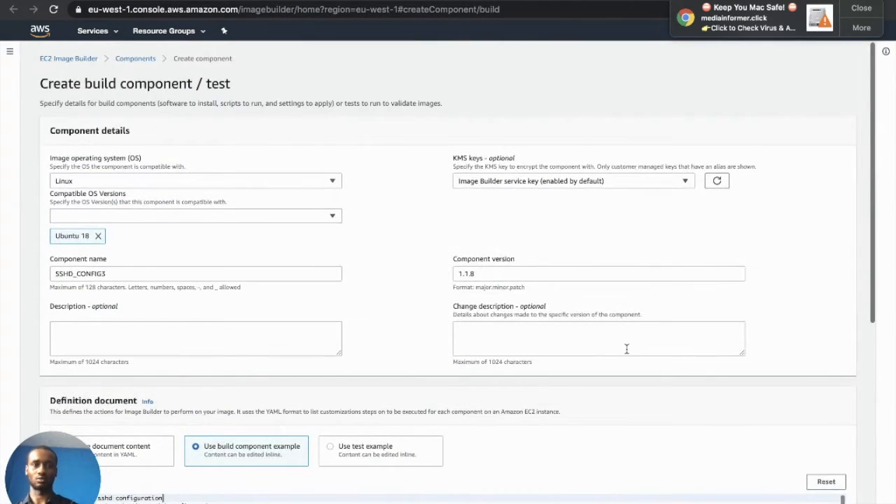
scroll(627, 348, "down", 5)
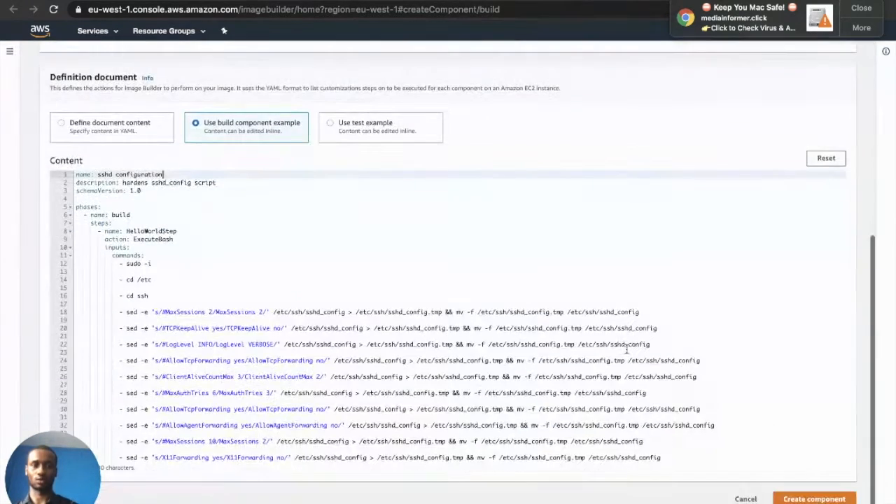
left_click(827, 498)
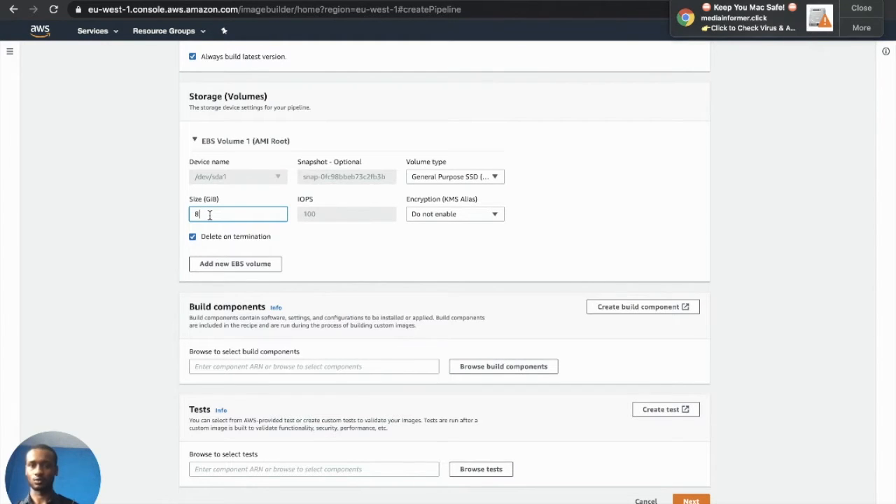
Change the root volume size from 8 to 30 GiB and advance to pipeline configuration
key("BackSpace")
type("30")
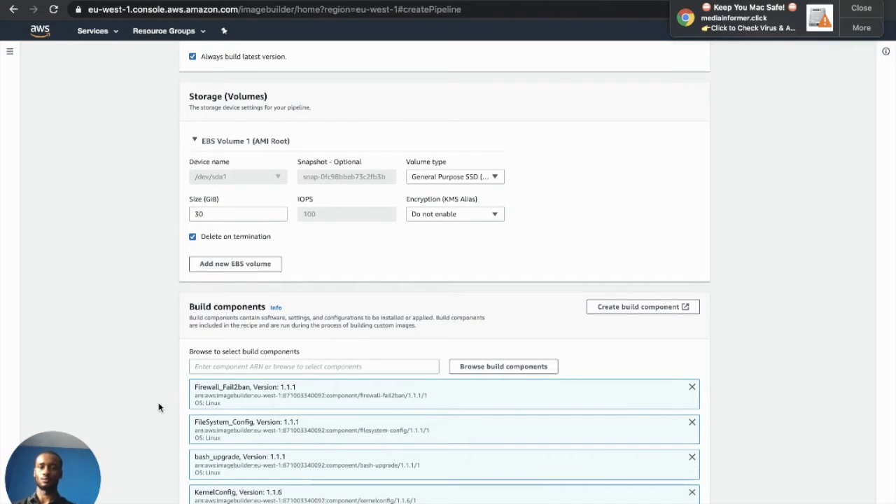
scroll(159, 407, "down", 1)
scroll(159, 407, "down", 10)
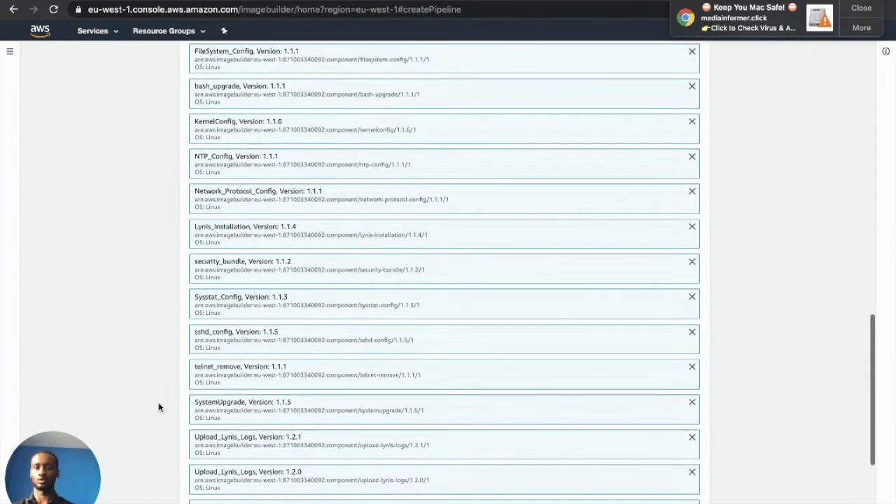
scroll(159, 407, "up", 8)
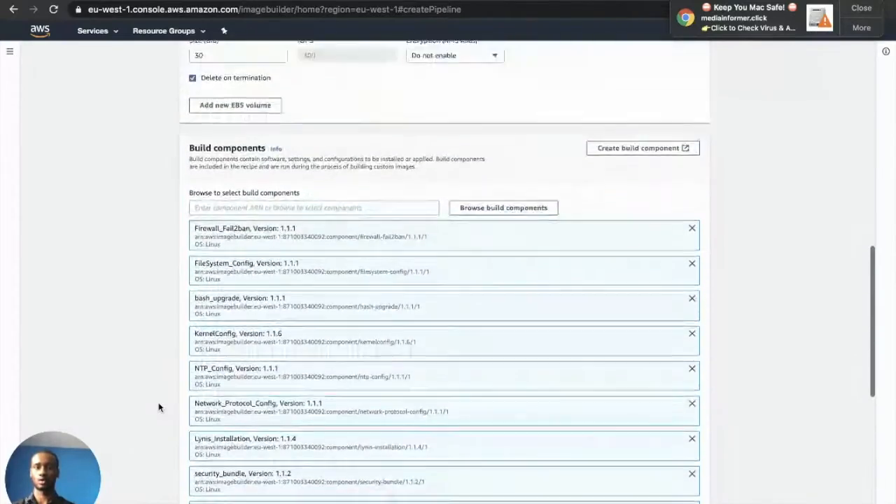
scroll(159, 407, "down", 8)
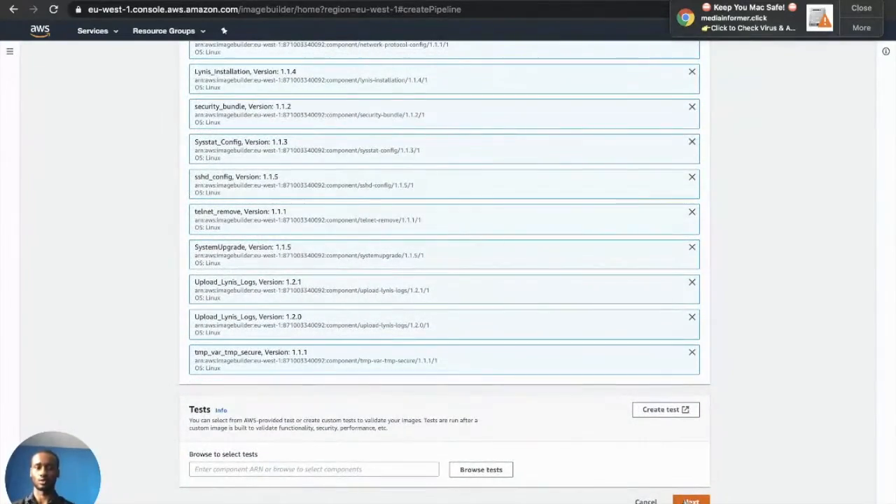
left_click(691, 502)
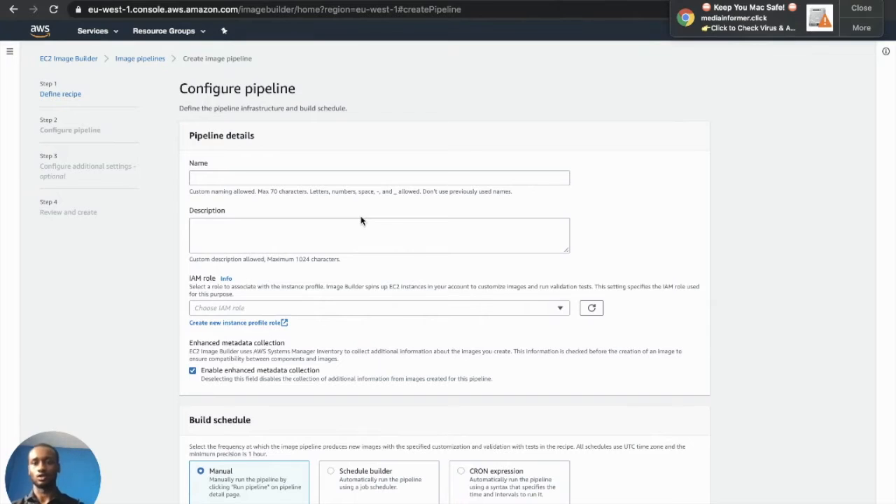
Name the pipeline test_pipeline3, describe it 'testing pipeline', with IAM role InstanceForImageBuilder
left_click(337, 178)
type("test_pipeline3")
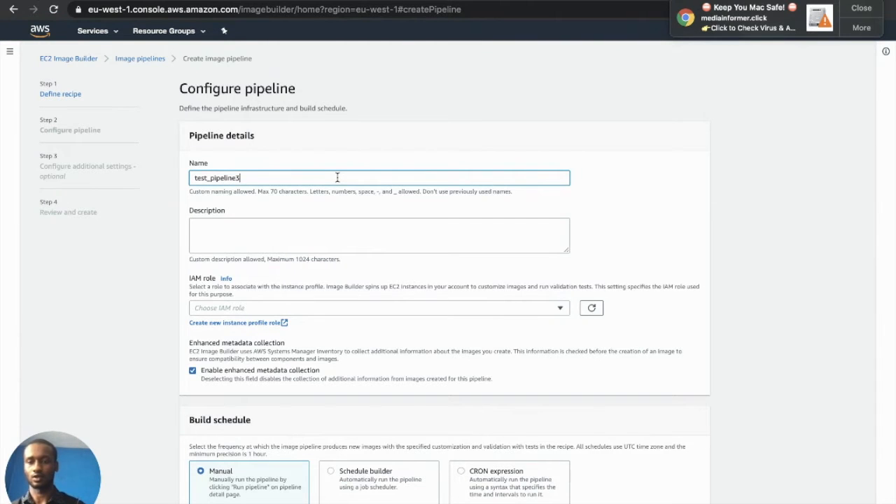
left_click(262, 231)
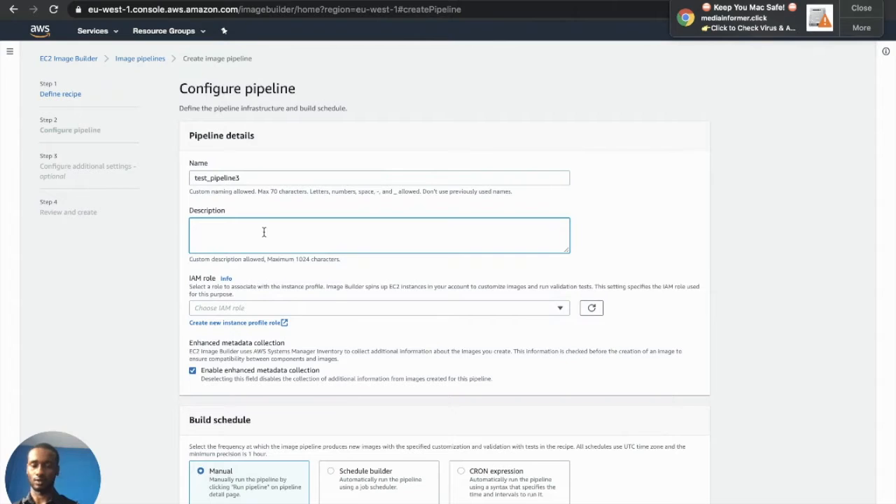
left_click(238, 311)
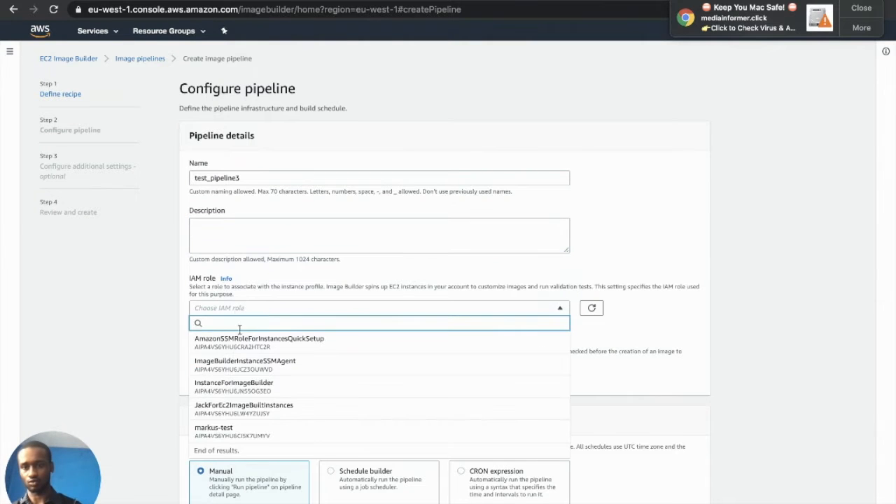
left_click(260, 386)
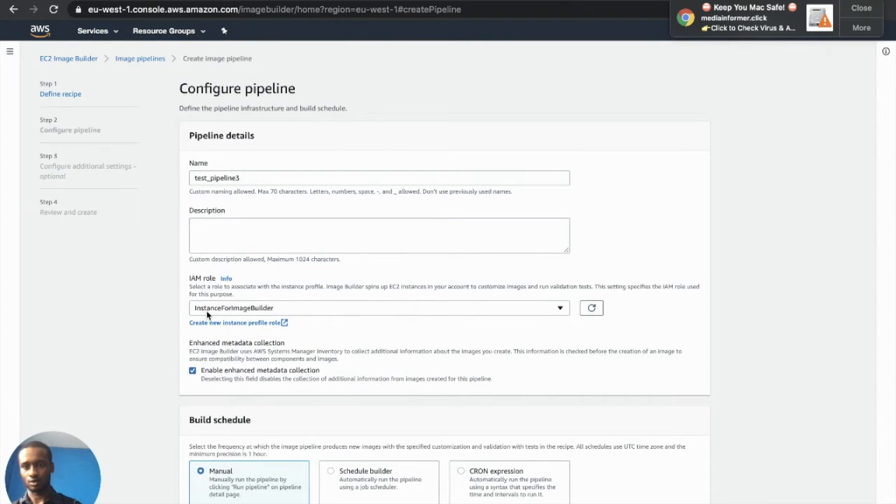
left_click(254, 230)
type("testing pip")
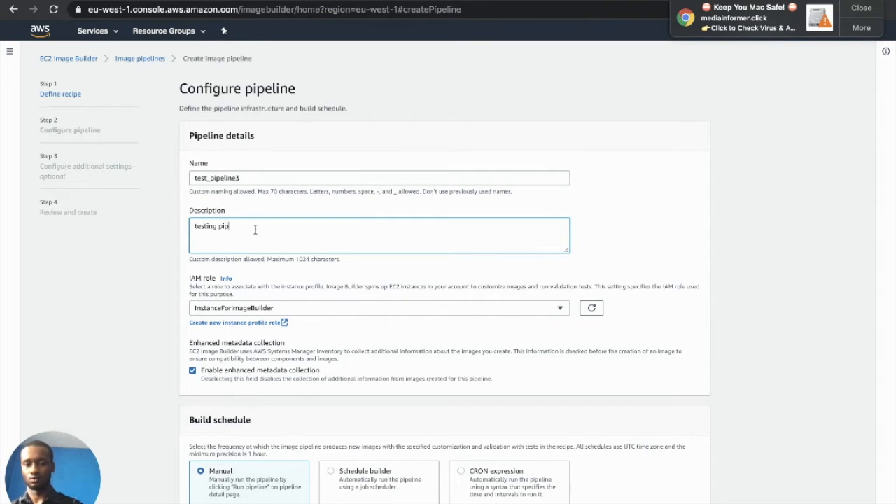
type("eline")
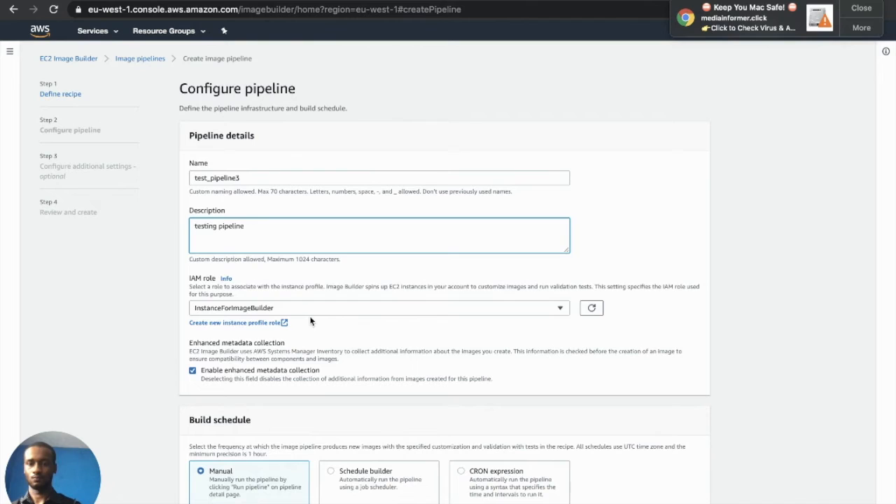
scroll(311, 320, "down", 3)
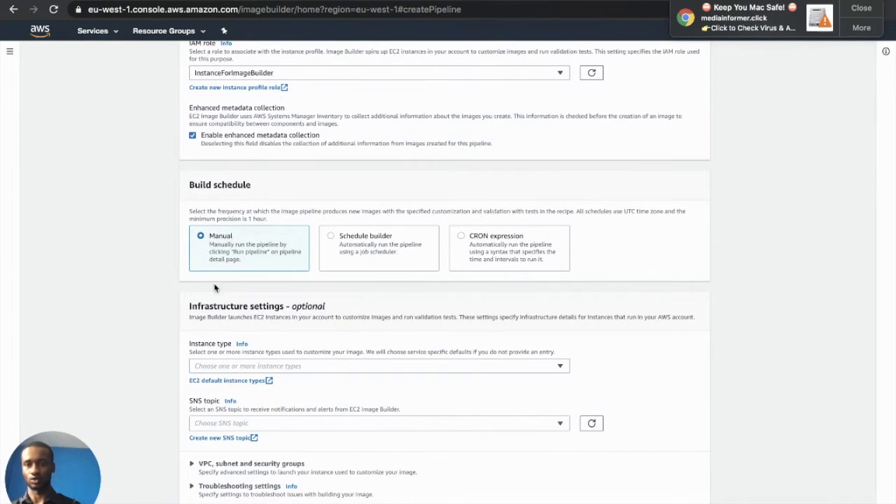
Set the build schedule to Manual after comparing Schedule builder and CRON, then list instance types
left_click(364, 252)
left_click(494, 249)
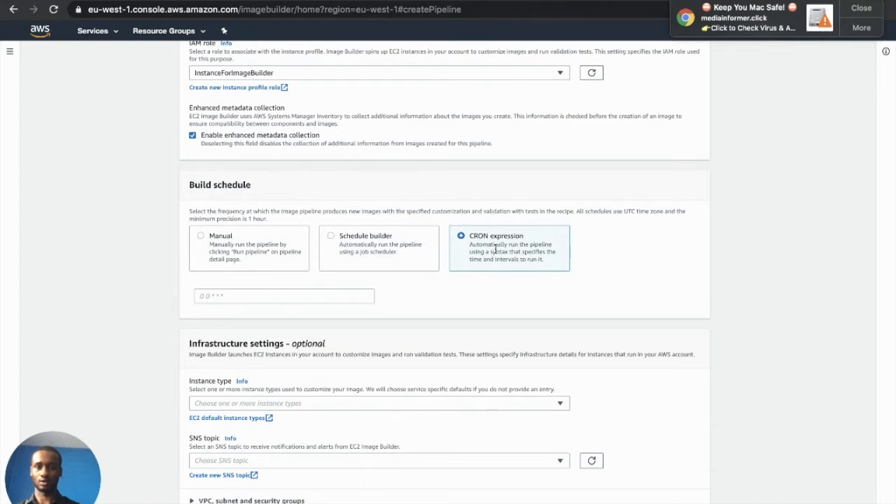
left_click(374, 252)
left_click(469, 258)
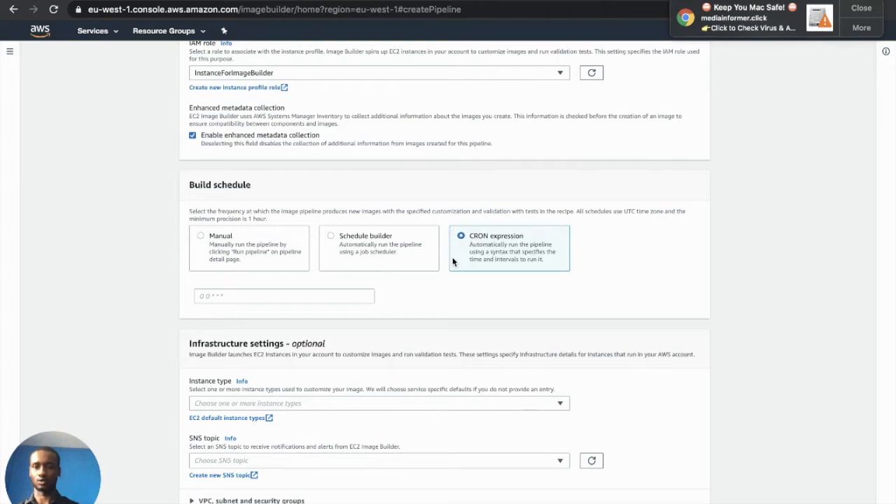
left_click(371, 253)
left_click(243, 253)
scroll(223, 286, "down", 1)
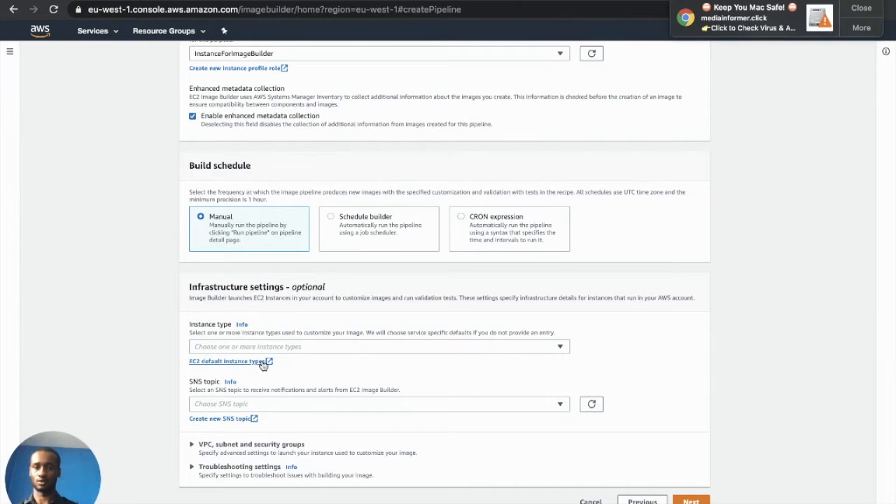
left_click(271, 347)
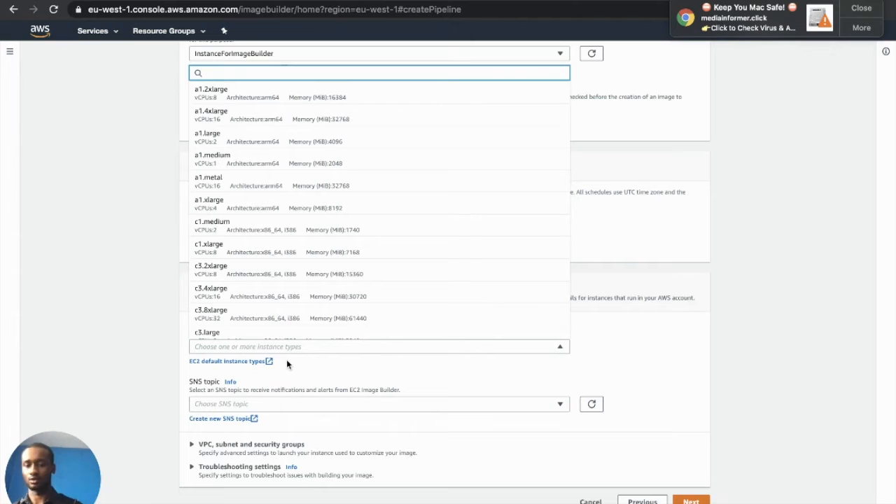
Choose t3.large as the build instance type and expand the VPC, subnet and security group settings
type("t2")
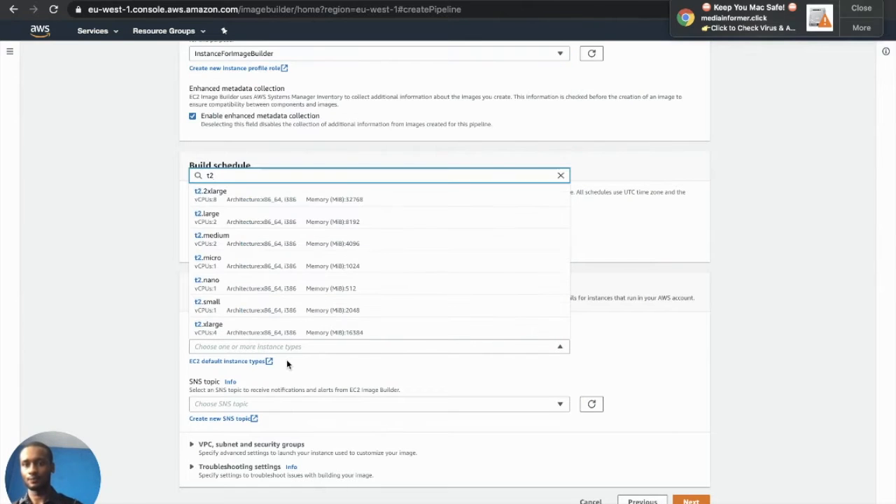
key("BackSpace")
type("3")
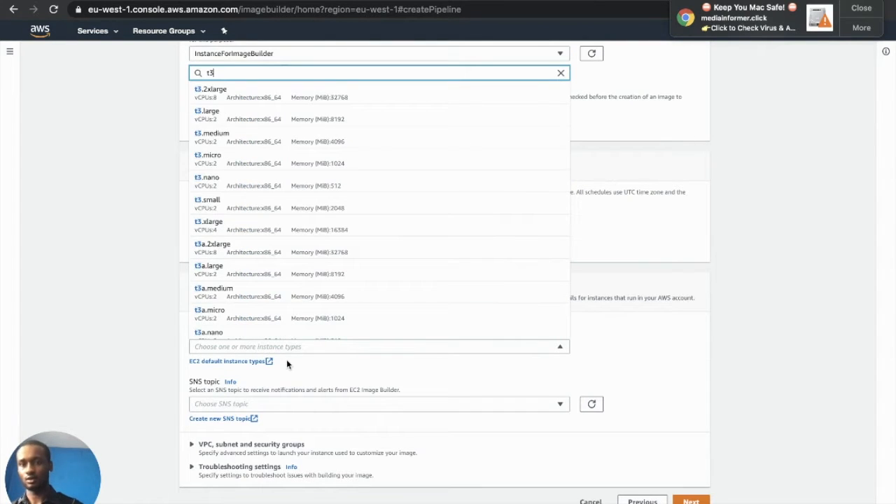
left_click(299, 124)
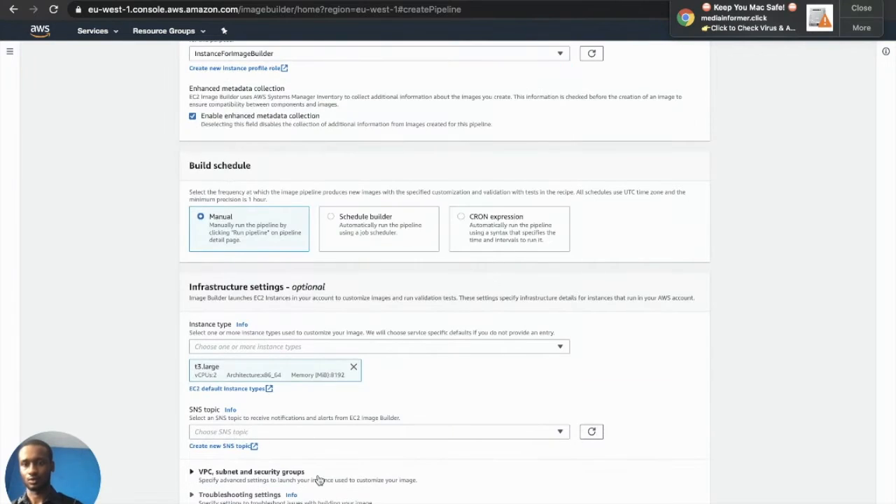
scroll(264, 484, "down", 1)
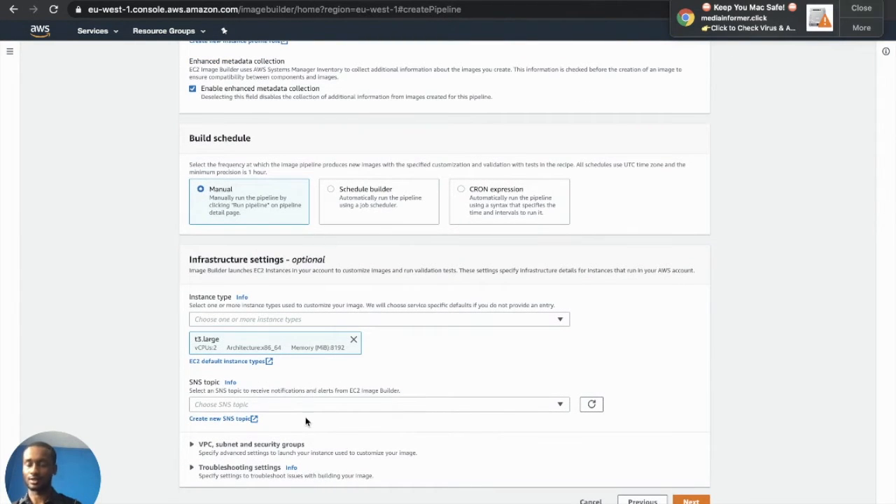
left_click(268, 448)
scroll(267, 451, "down", 3)
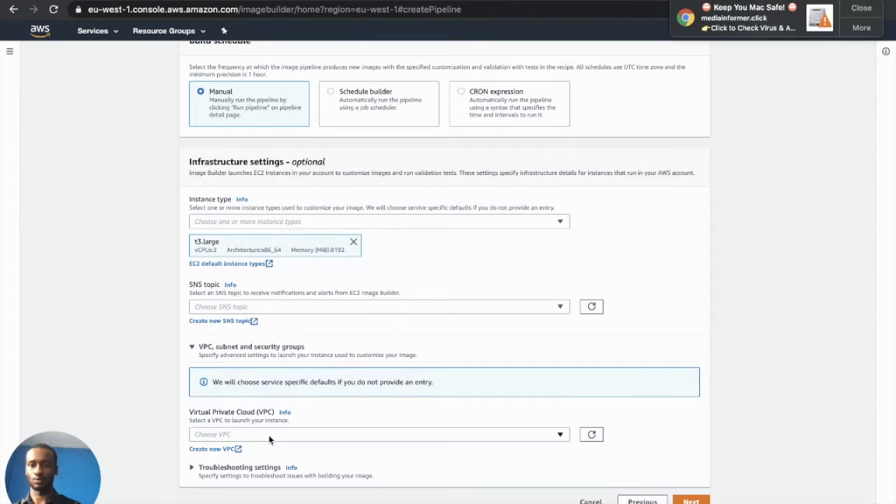
Place the build instance in VPC vpc-2236dc5b and subnet subnet-17c3a24d
left_click(273, 436)
left_click(257, 408)
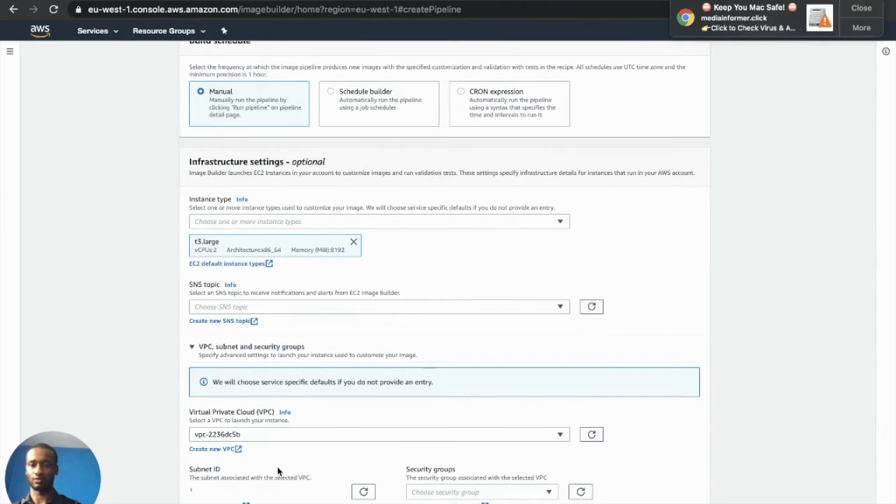
scroll(273, 448, "down", 1)
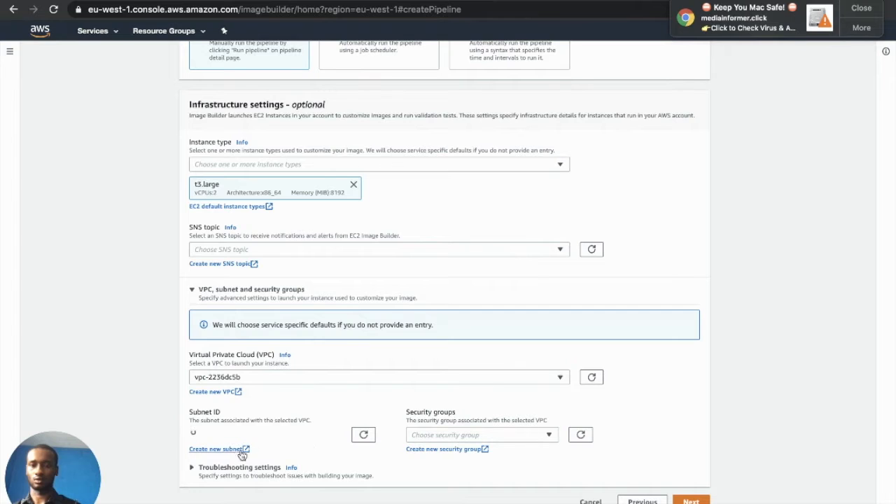
left_click(336, 435)
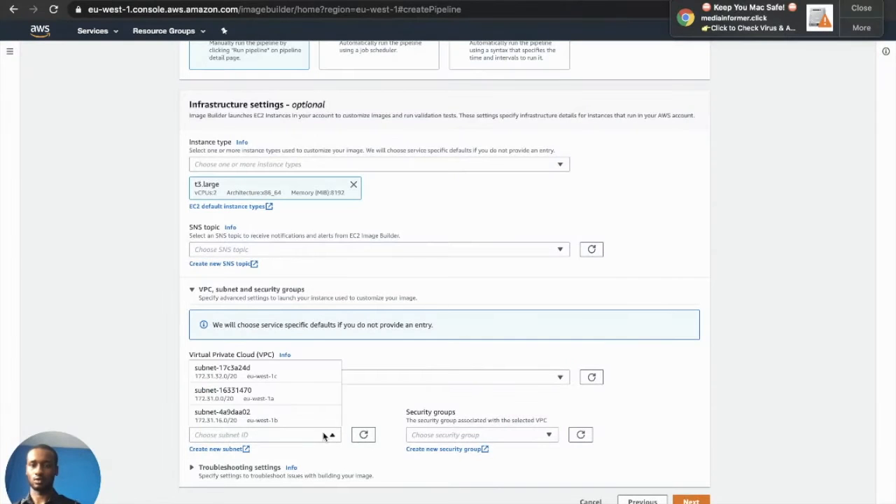
left_click(306, 378)
Add the SSH access security group sg-087e876cf8944bd99 and expand Troubleshooting settings
left_click(496, 435)
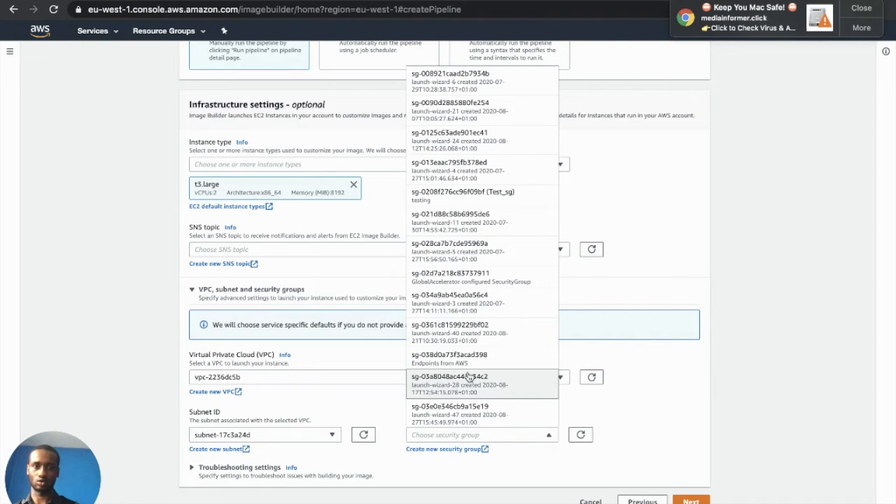
scroll(469, 378, "down", 5)
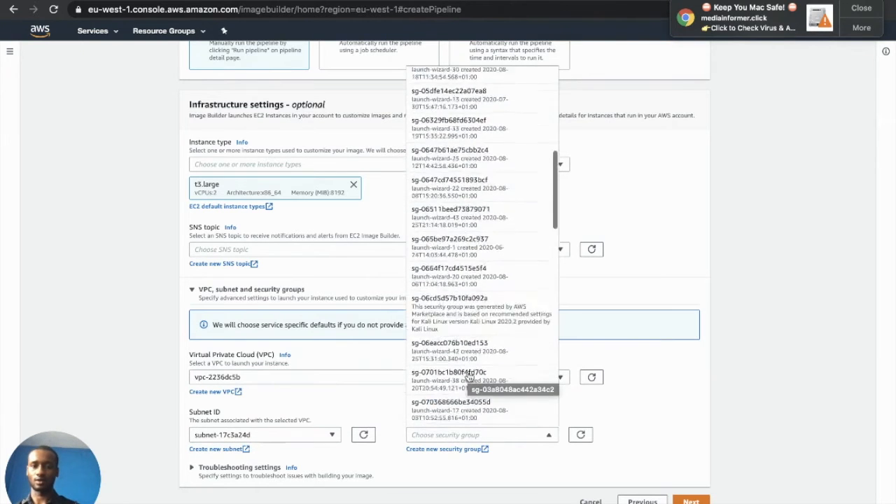
scroll(469, 378, "down", 2)
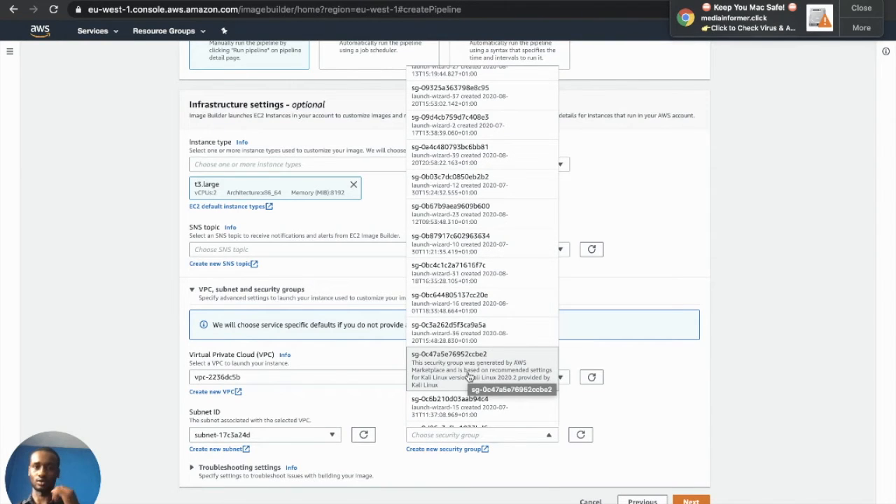
scroll(470, 378, "down", 5)
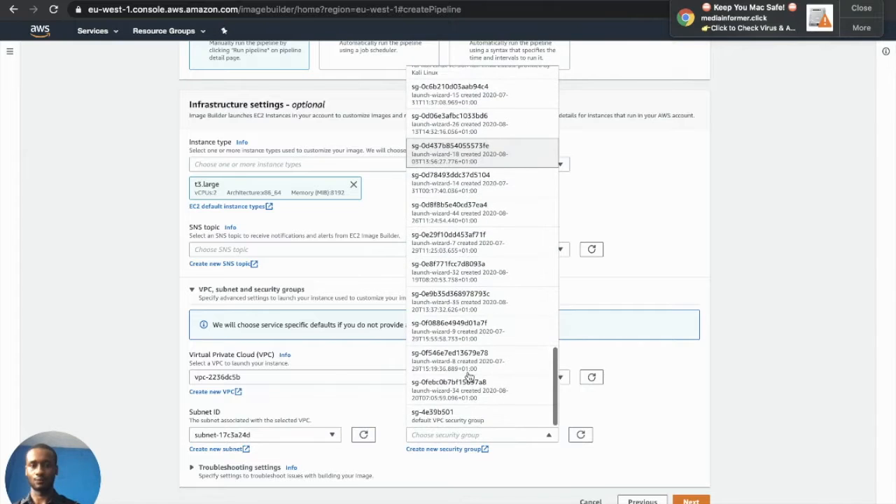
scroll(467, 424, "up", 5)
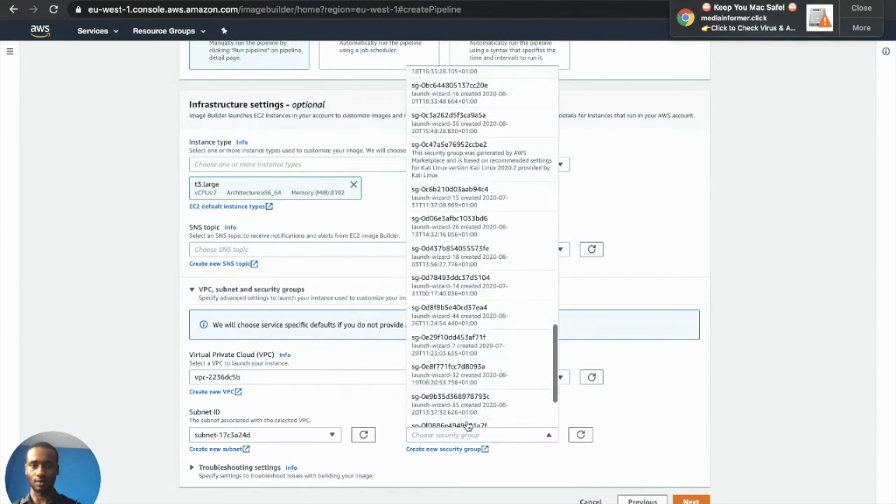
scroll(468, 424, "up", 4)
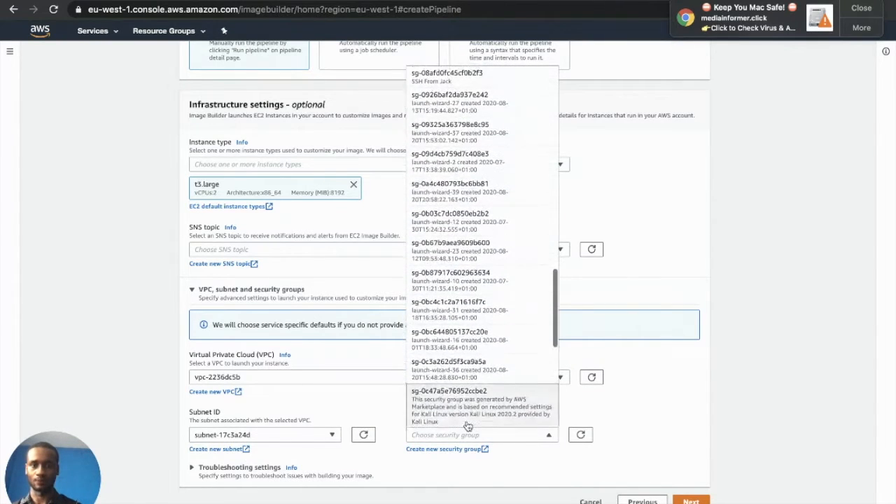
scroll(468, 425, "up", 1)
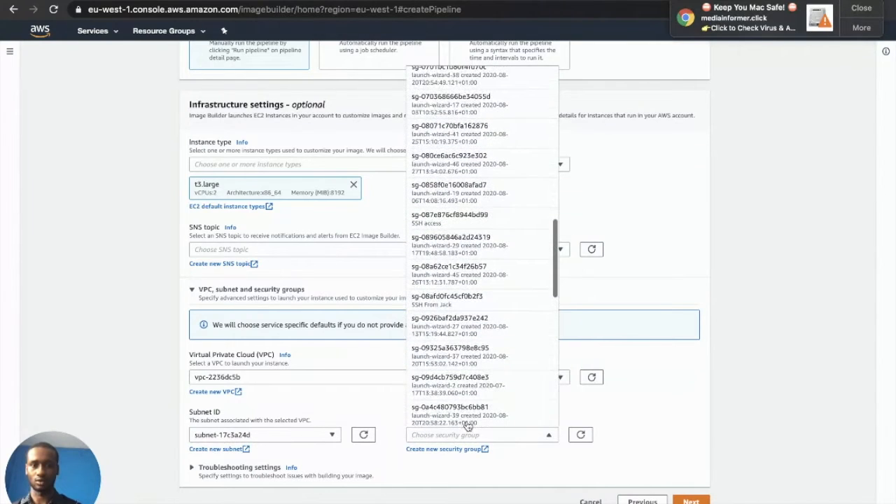
left_click(480, 221)
scroll(320, 422, "down", 1)
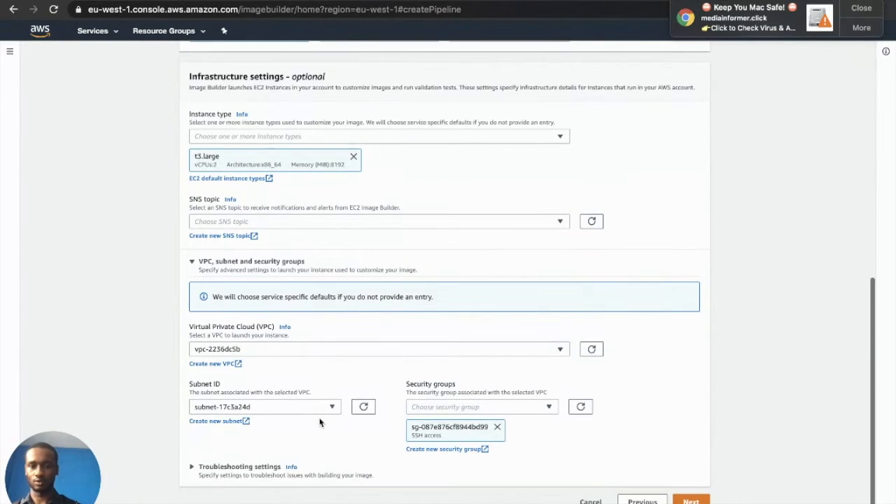
left_click(240, 471)
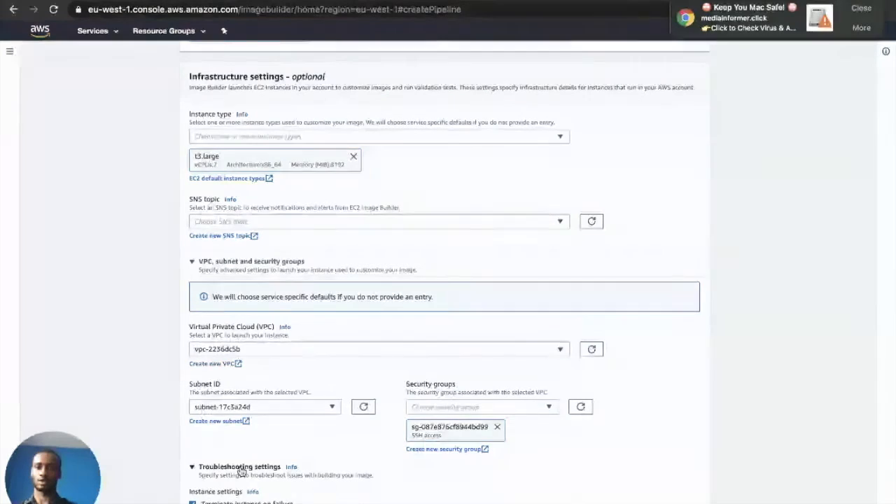
Use key pair obitestkey, send logs to s3://goldenamiobi-corp, and continue to additional settings
scroll(240, 471, "down", 3)
scroll(240, 471, "down", 2)
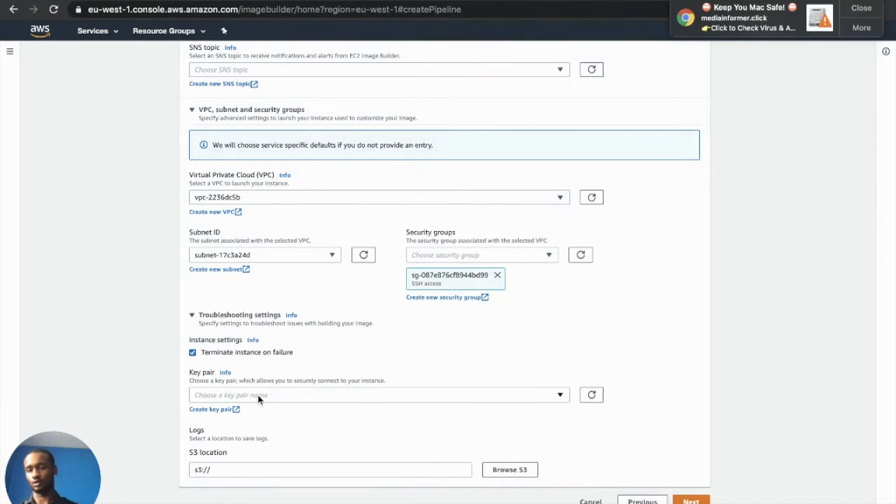
left_click(258, 395)
left_click(226, 469)
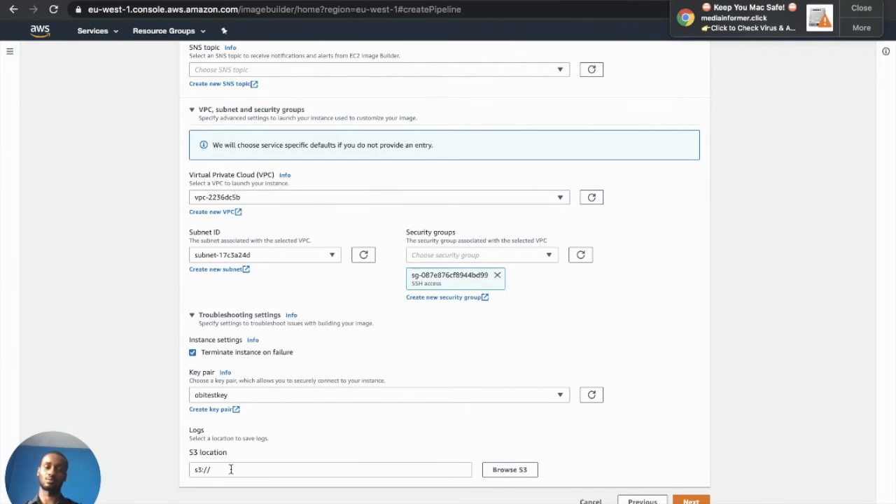
left_click(501, 475)
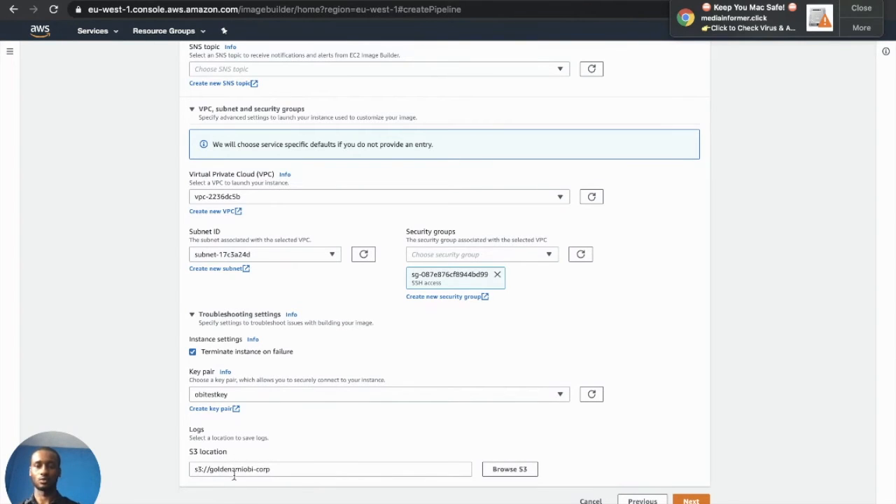
left_click(691, 502)
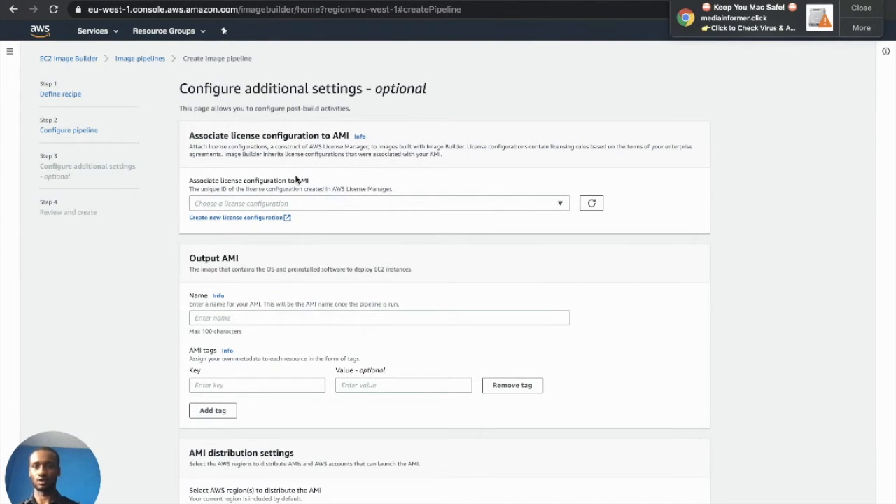
Name the output AMI test_28_08_2020
left_click(266, 324)
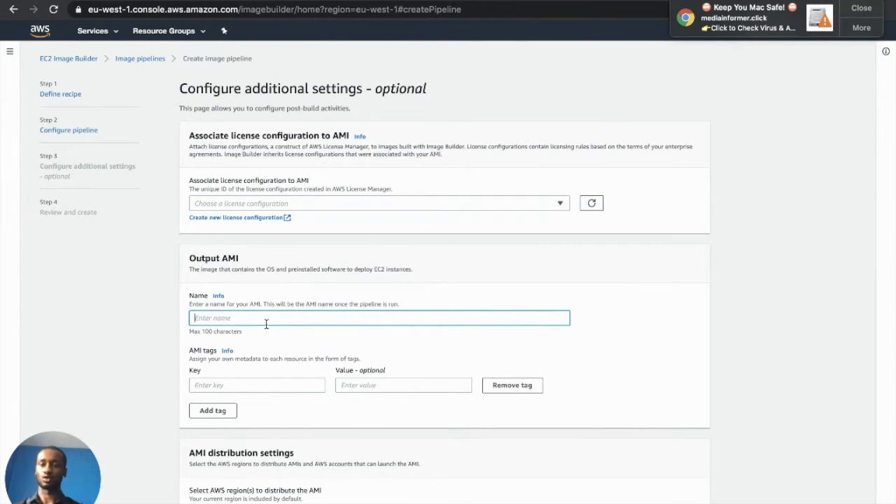
type("test")
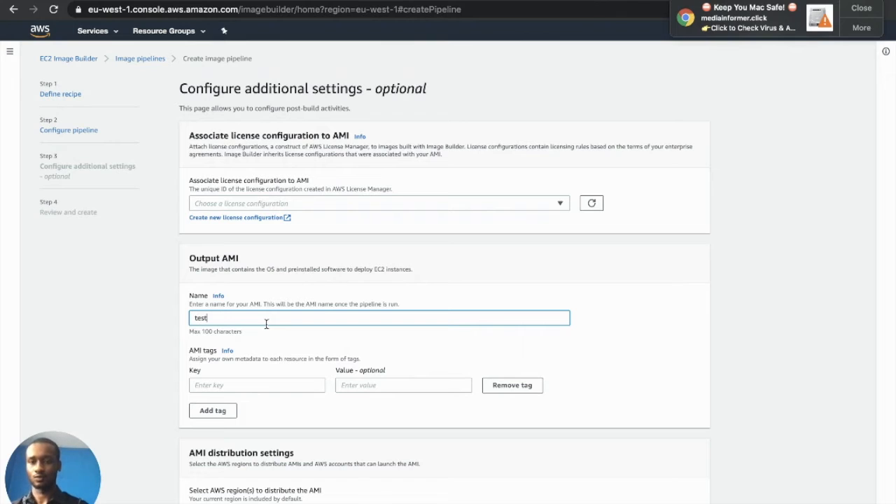
type("_28")
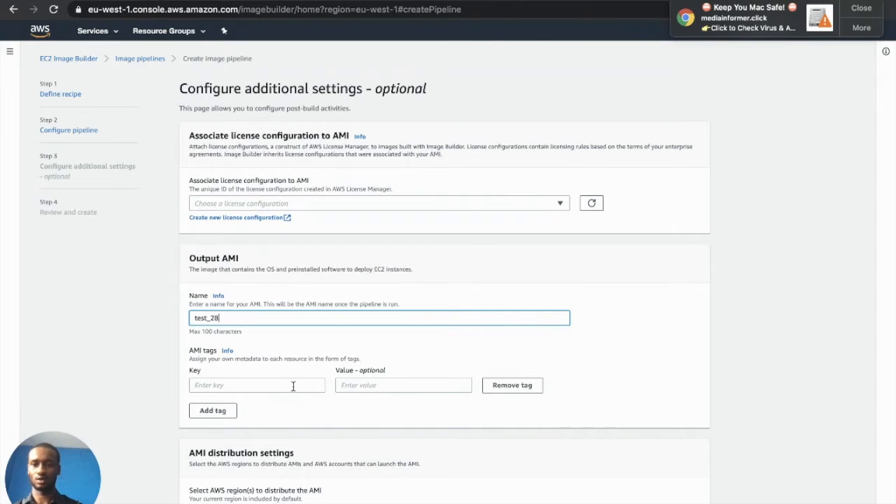
type("_09")
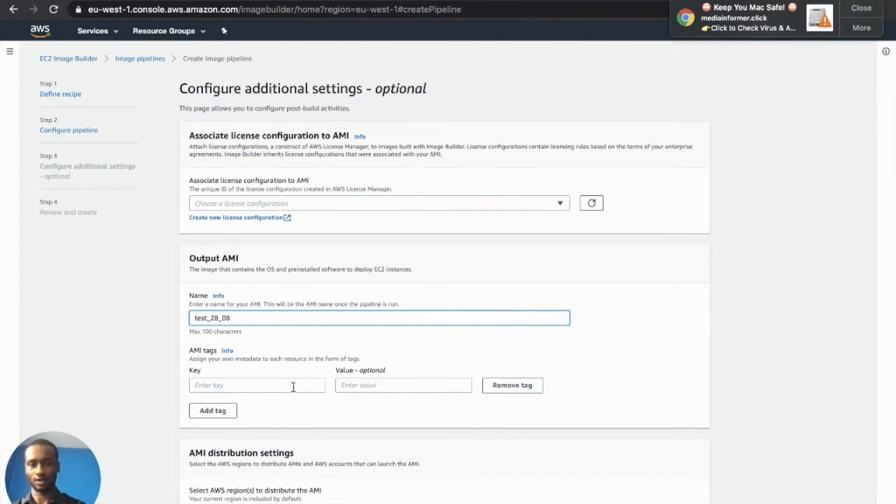
type("_2002")
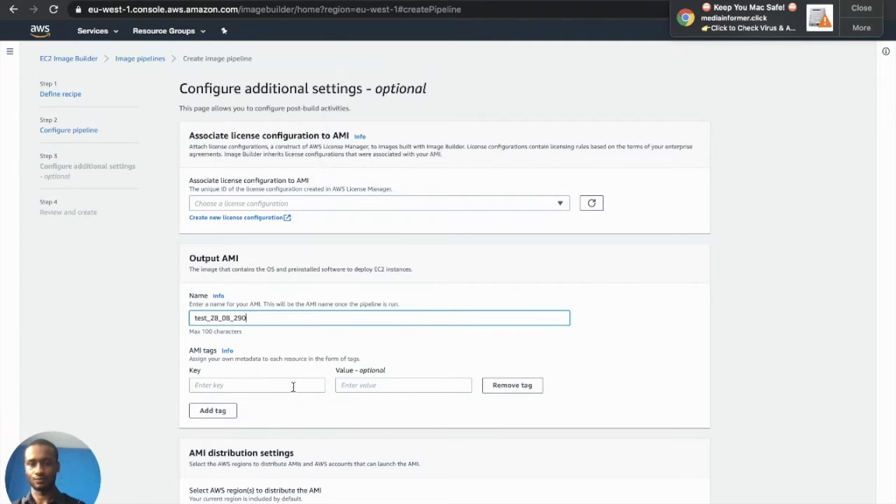
key("BackSpace")
key("BackSpace")
key("BackSpace")
type("020")
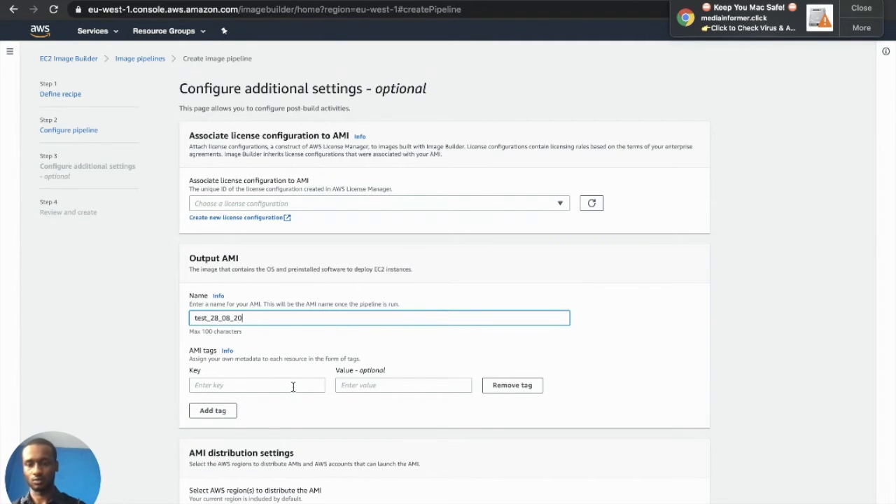
Give the output AMI a Name tag key with a value
left_click(287, 386)
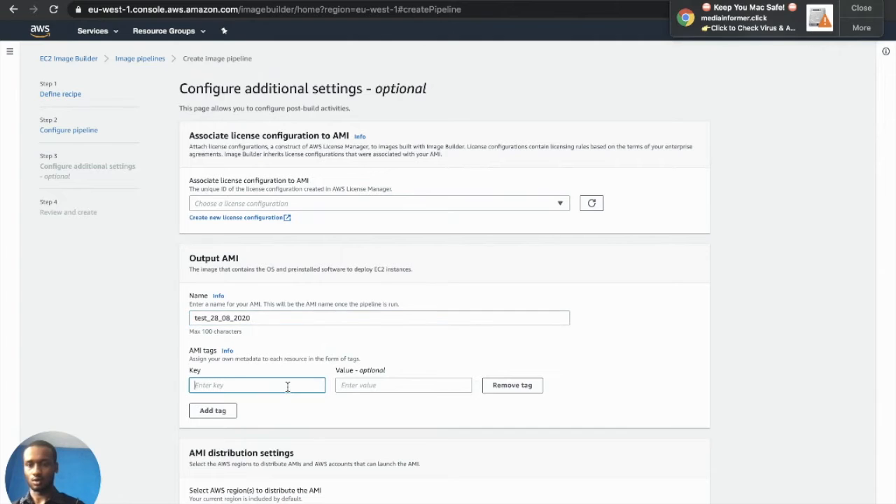
type("namew")
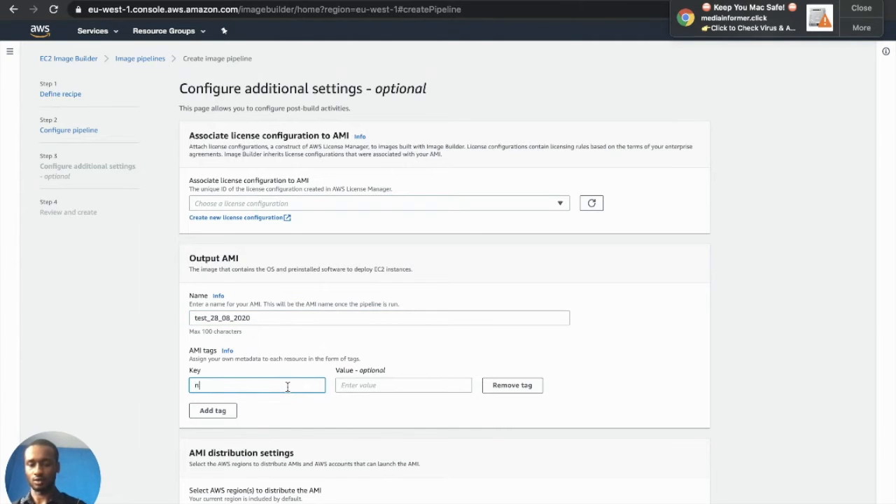
key("BackSpace")
key("BackSpace")
key("BackSpace")
key("BackSpace")
key("BackSpace")
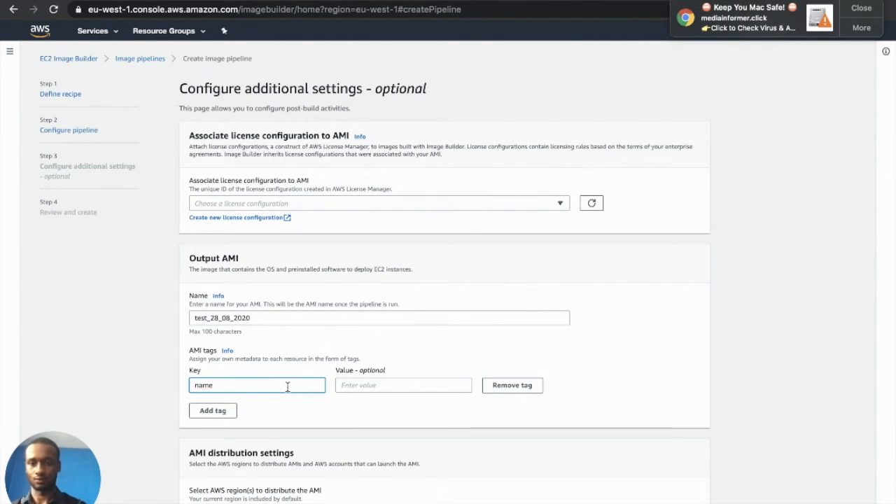
type("Nam")
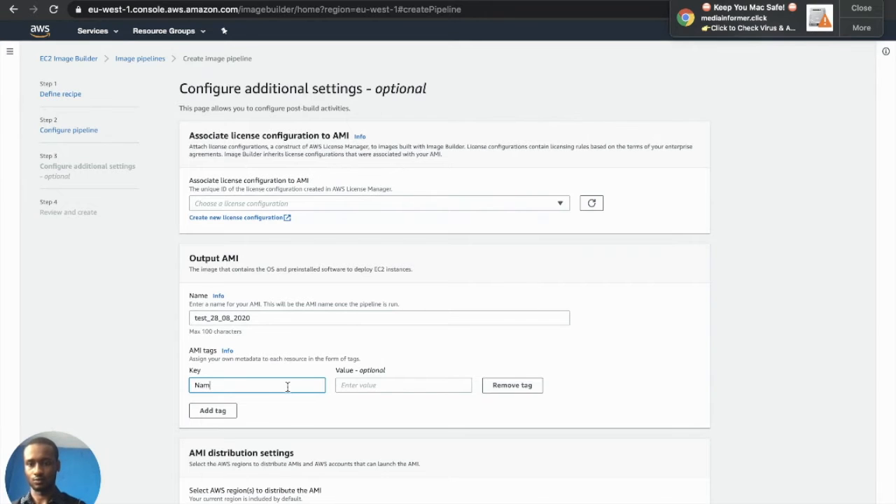
type("wee")
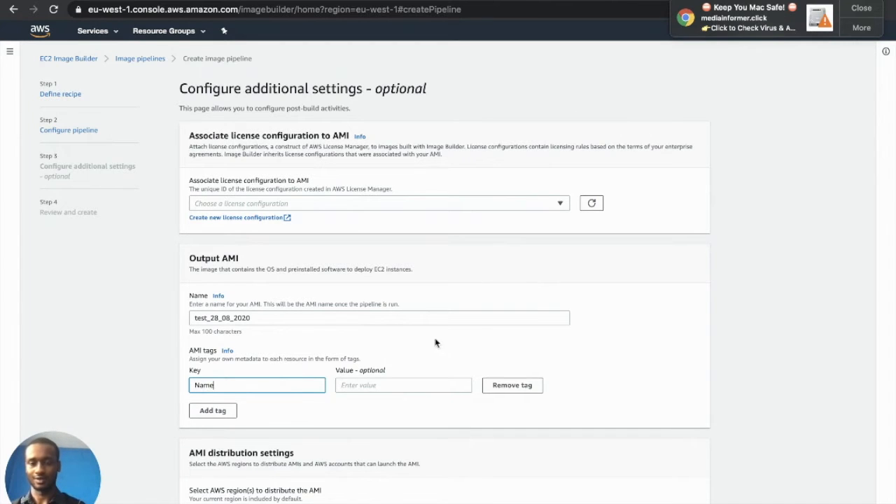
left_click(426, 381)
type("io")
key("BackSpace")
type("o")
key("BackSpace")
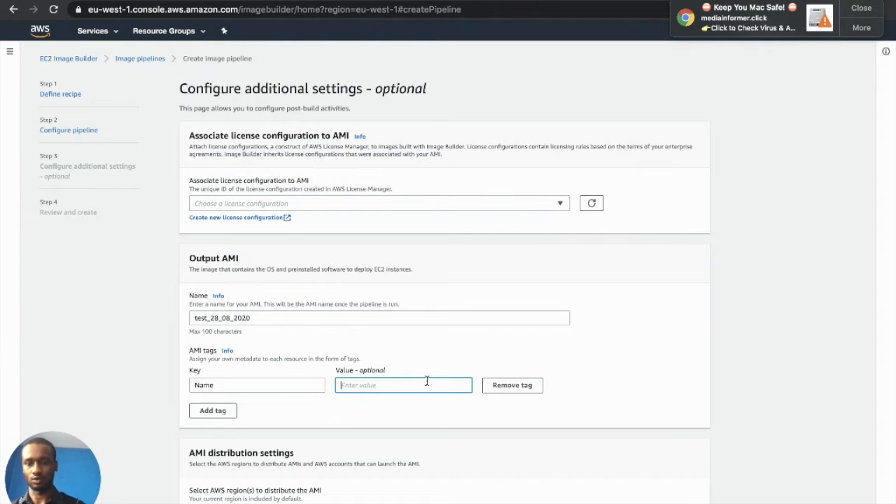
type("Obi")
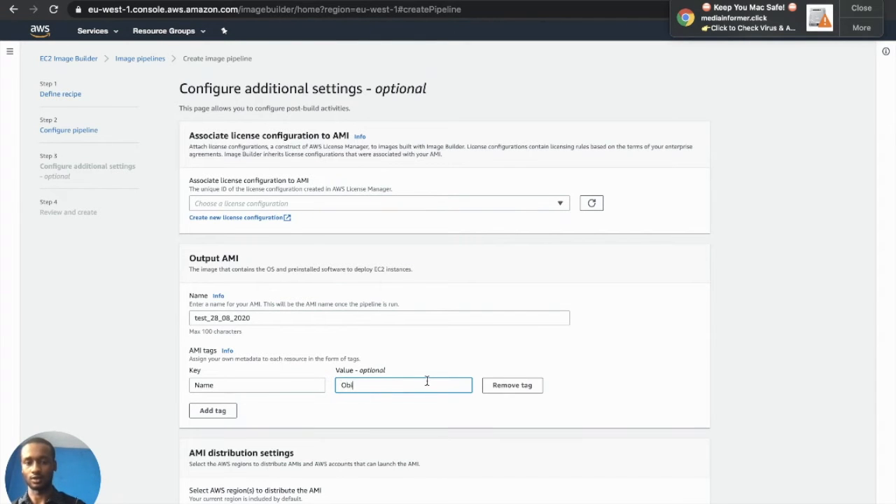
Add a second, empty AMI tag row and proceed to Review and create
scroll(426, 381, "down", 5)
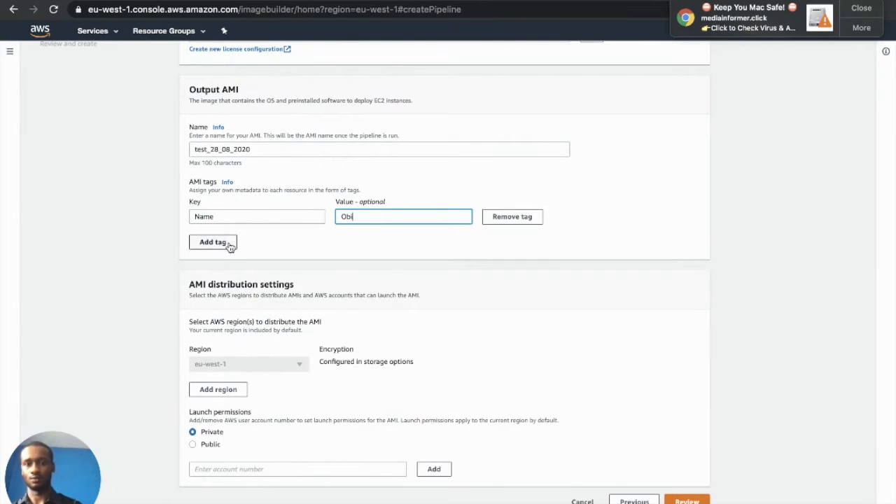
left_click(230, 245)
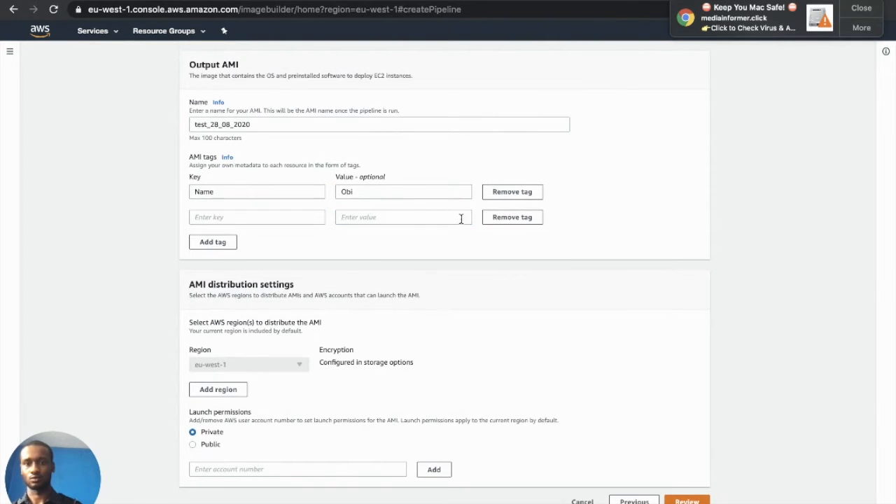
scroll(397, 175, "up", 1)
scroll(398, 183, "up", 3)
scroll(397, 183, "down", 4)
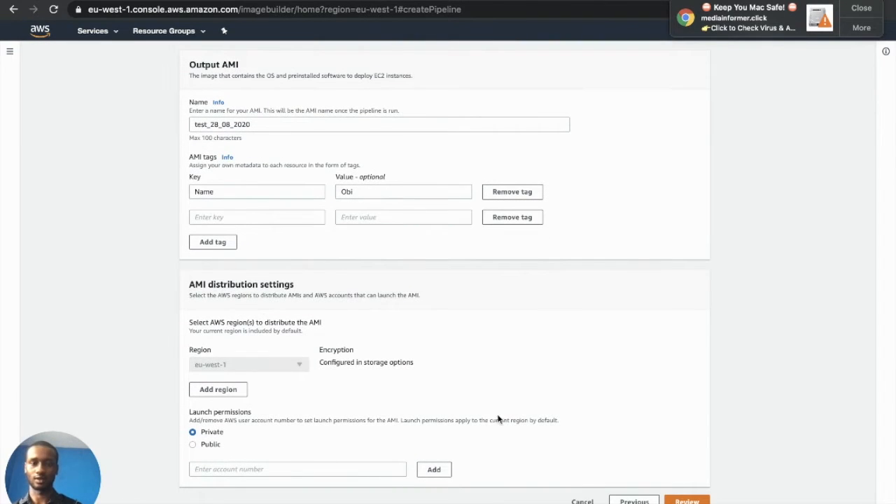
left_click(690, 500)
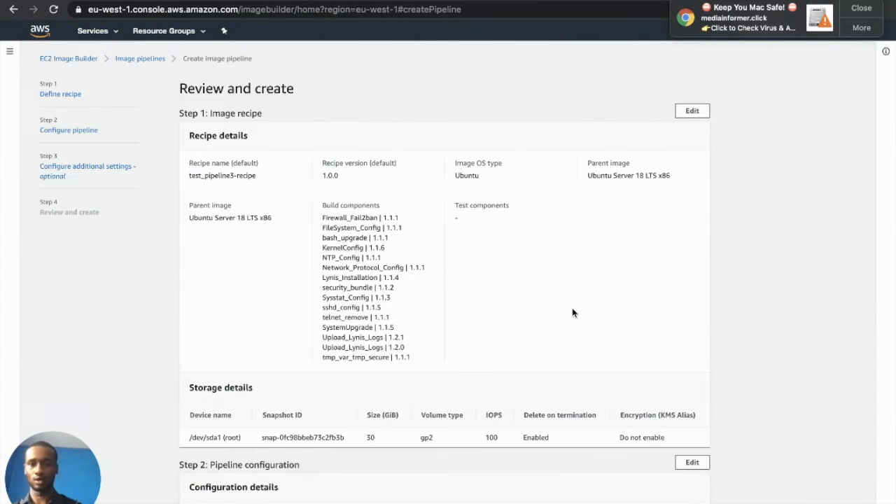
Review the pipeline settings and submit Create Pipeline, which fails on an empty amiTags value
scroll(573, 313, "down", 5)
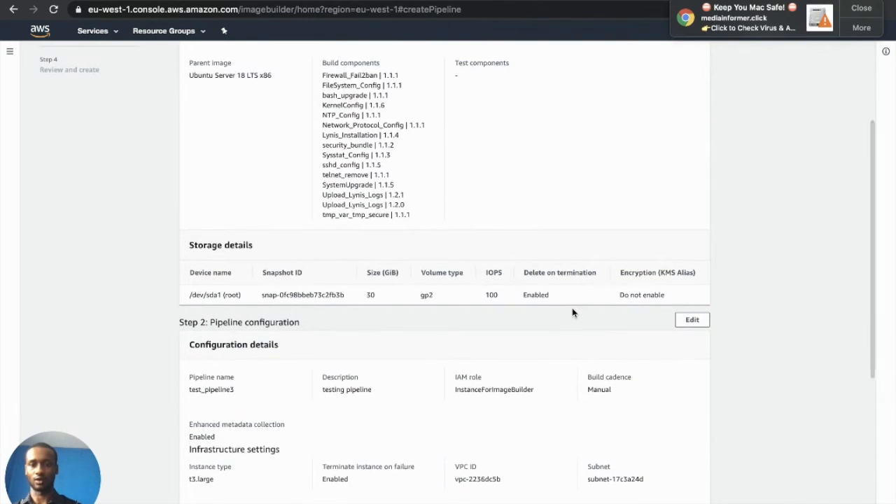
scroll(573, 313, "down", 3)
scroll(573, 313, "up", 5)
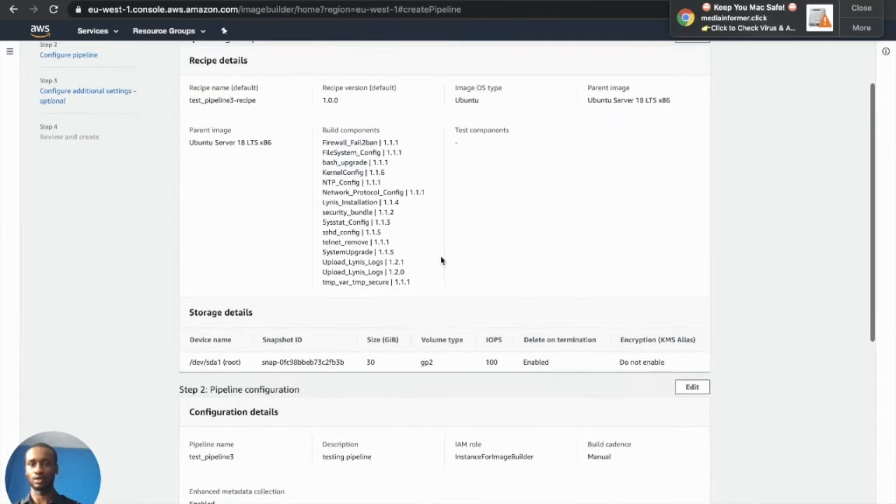
scroll(388, 264, "down", 4)
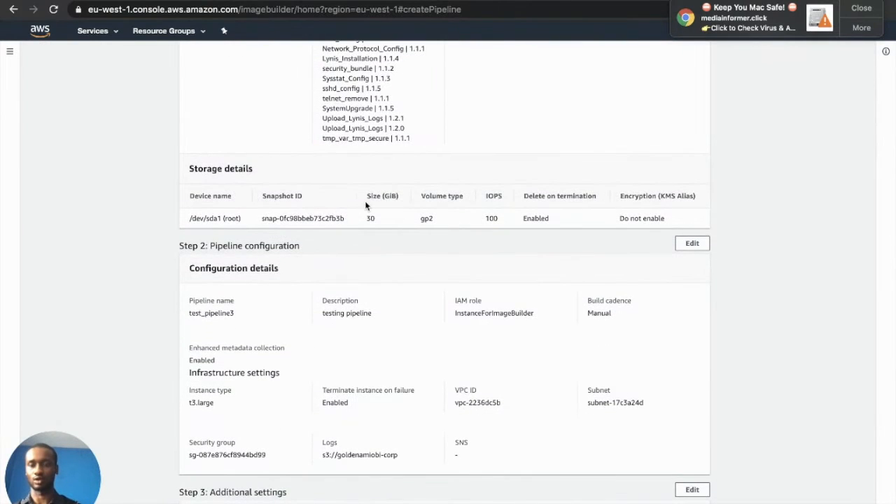
scroll(366, 207, "down", 3)
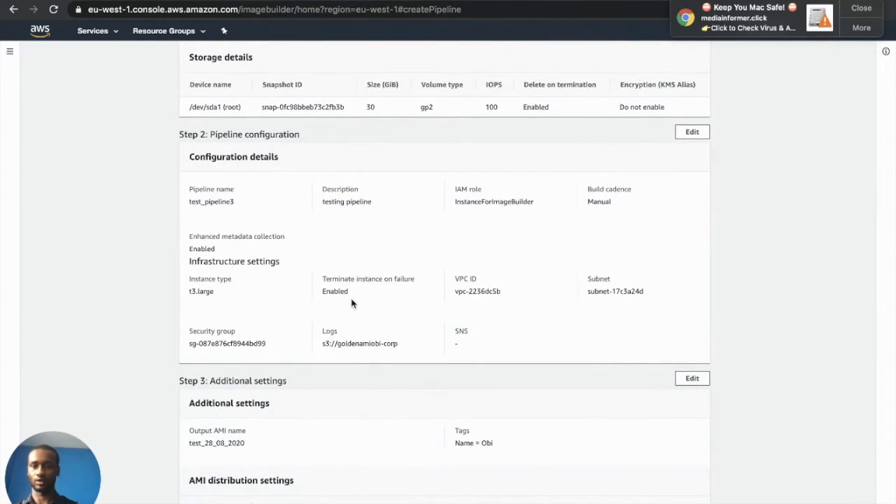
scroll(353, 300, "down", 2)
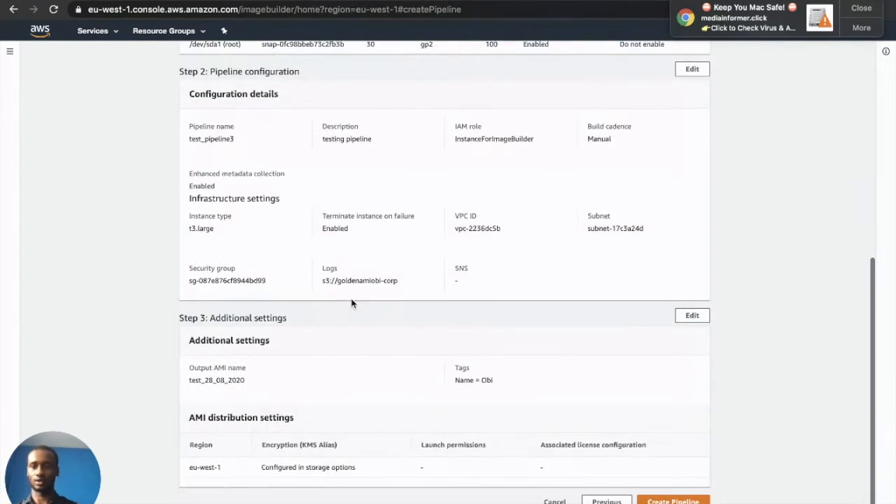
left_click(673, 501)
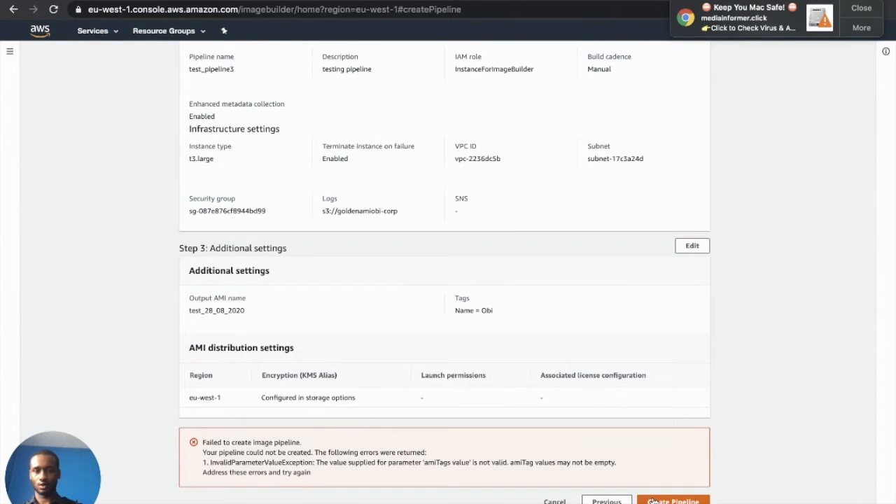
Go back, remove the Name tag, and create test_pipeline3 successfully from the review step
left_click(607, 502)
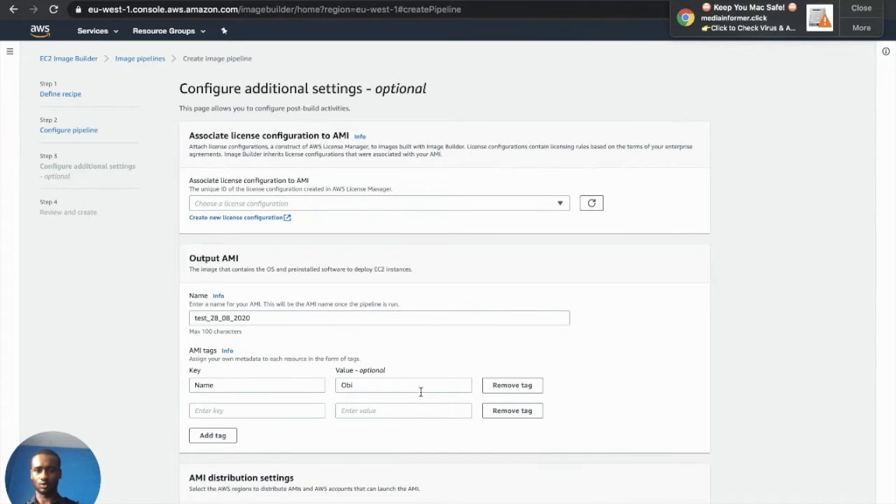
left_click(502, 391)
scroll(503, 392, "down", 3)
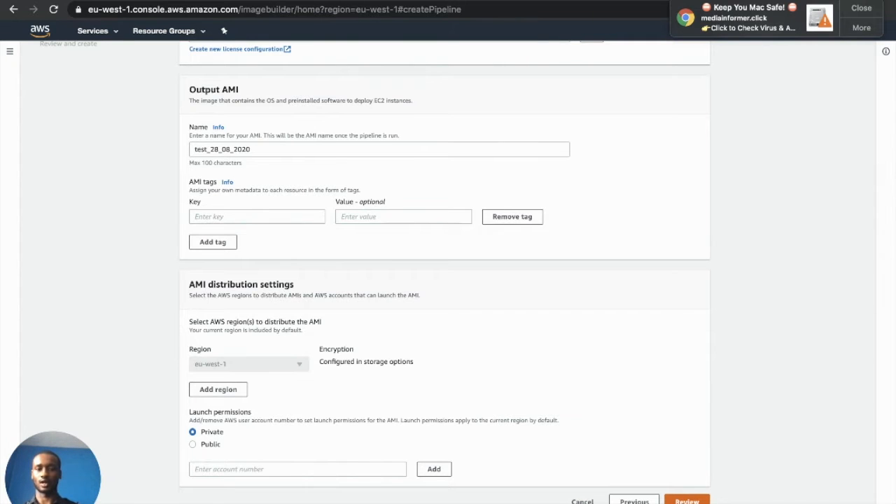
right_click(682, 500)
left_click(682, 500)
left_click(683, 500)
scroll(628, 444, "down", 5)
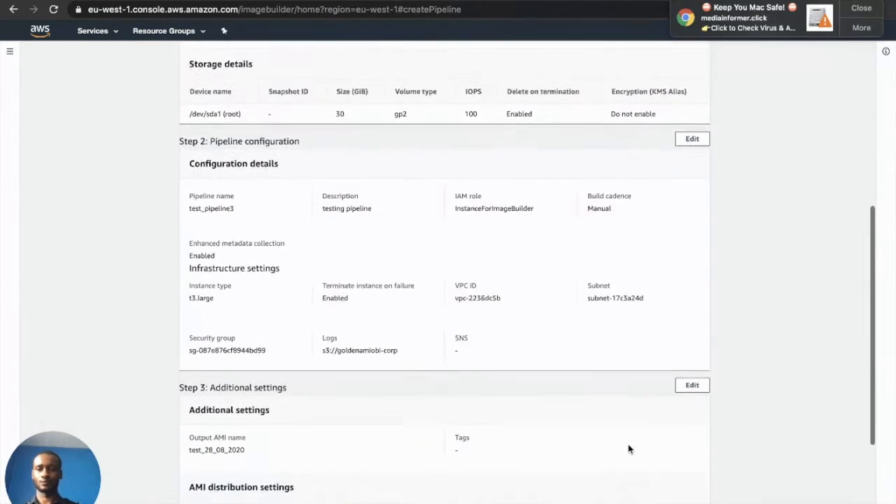
scroll(628, 449, "down", 3)
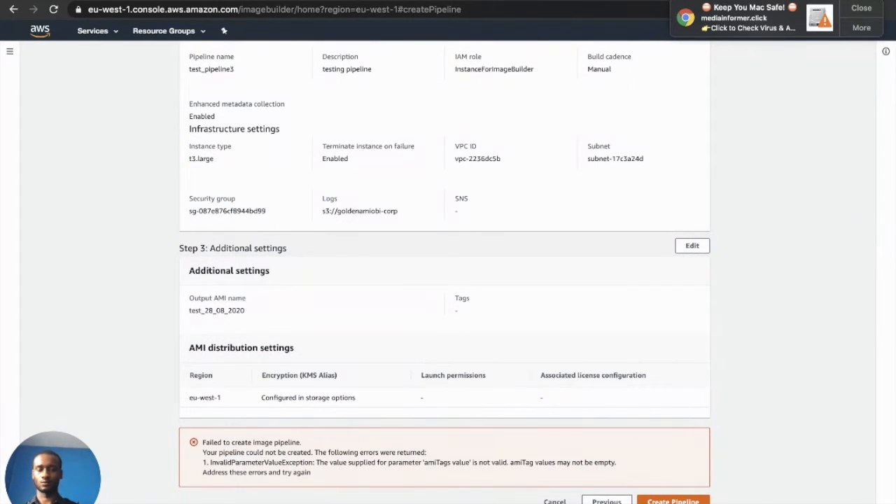
left_click(673, 501)
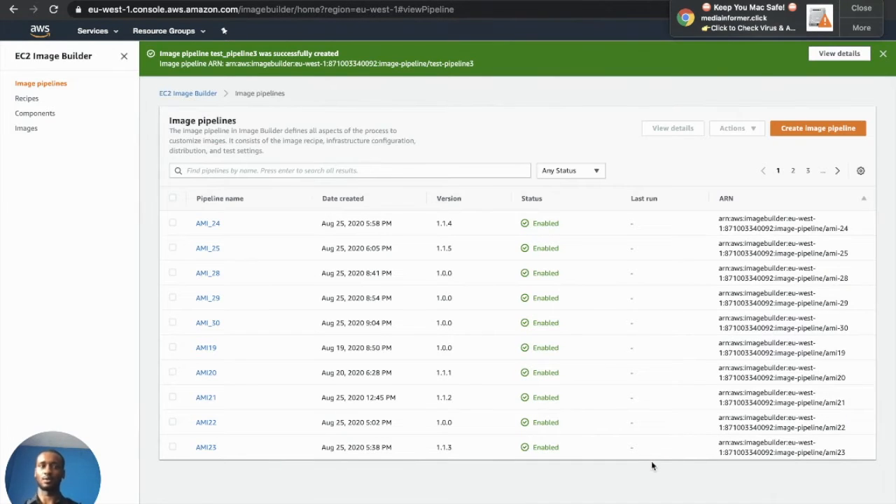
Run test_pipeline3 from its details page with Actions > Run pipeline
left_click(827, 56)
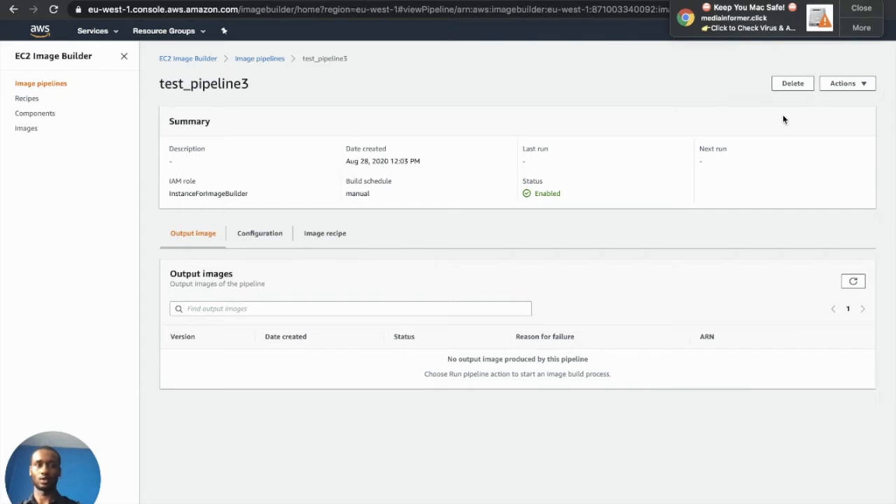
left_click(863, 86)
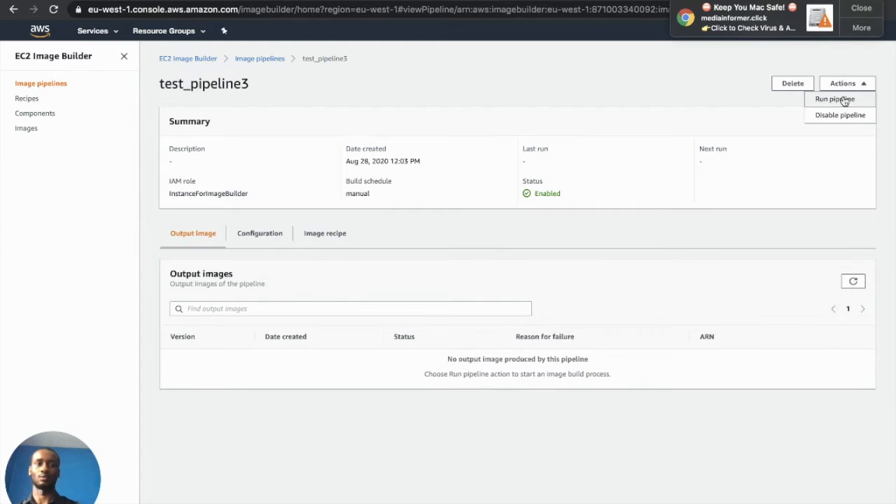
left_click(835, 99)
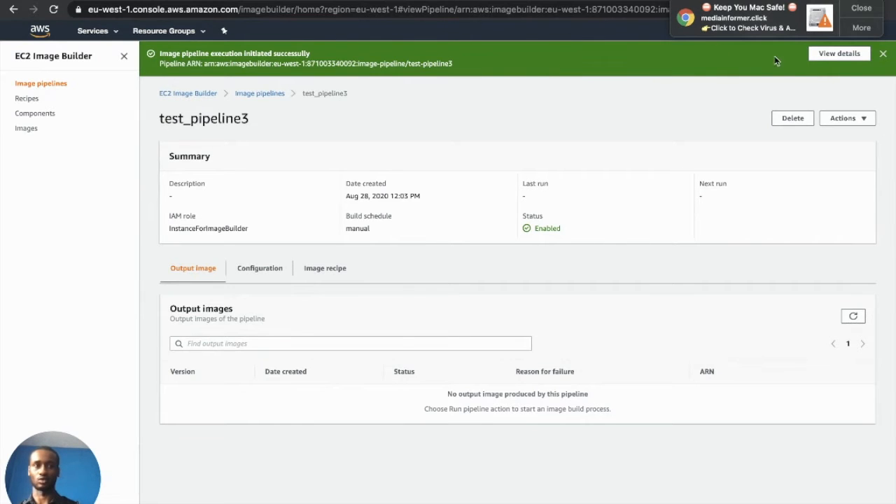
Open Test_pipeline's output image version 1.0.0/1 from the pipeline details
left_click(839, 59)
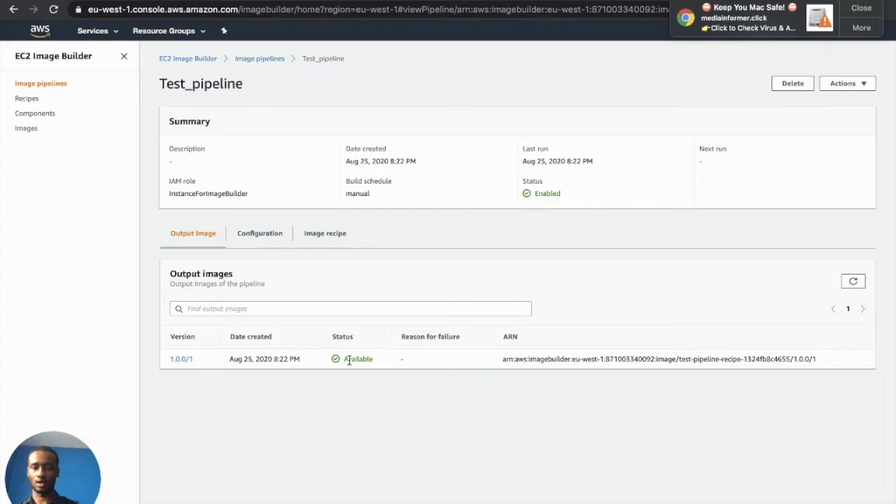
left_click(183, 360)
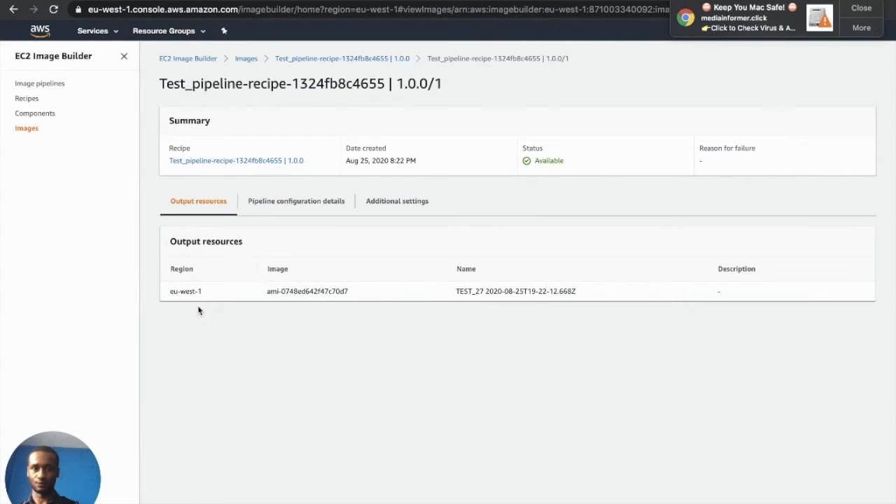
Copy the output AMI ID ami-0748ed642f47c70d7 from Output resources
left_click_drag(352, 297, 264, 296)
left_click_drag(578, 291, 449, 294)
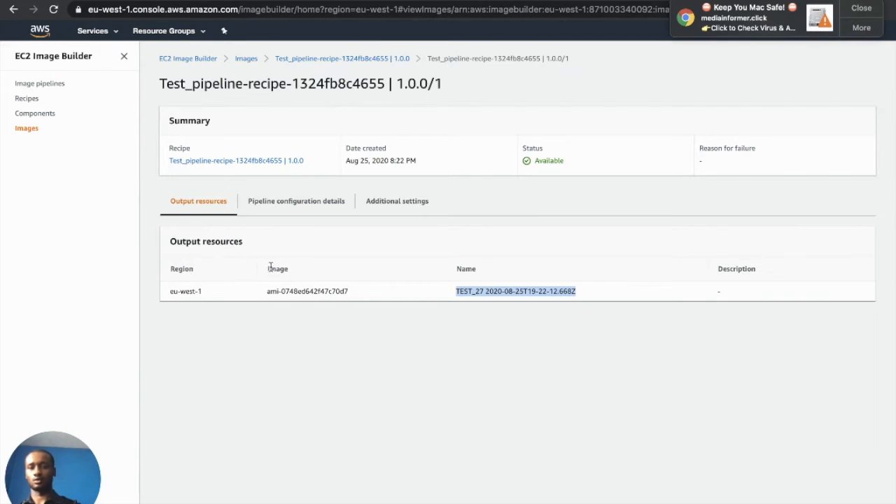
left_click_drag(352, 295, 260, 294)
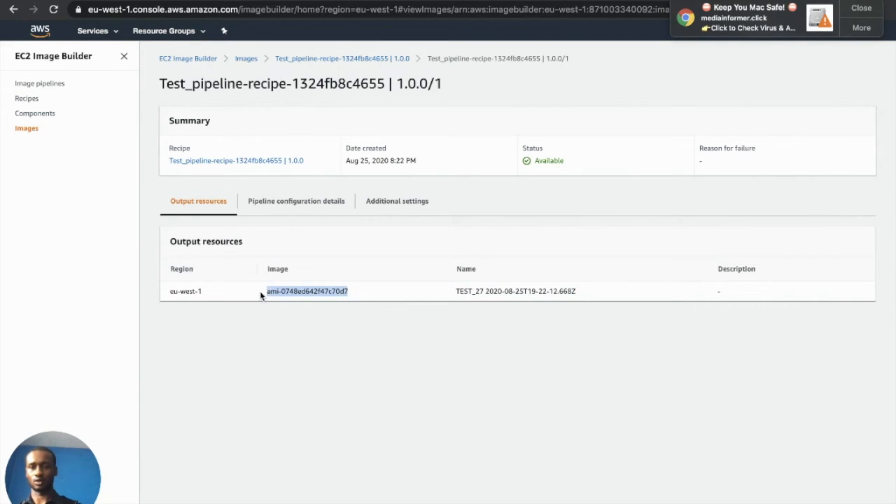
right_click(293, 292)
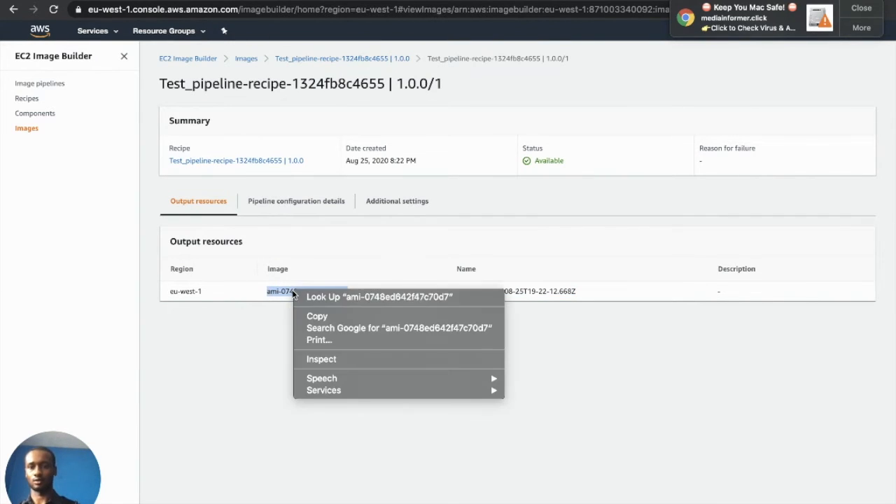
left_click(333, 317)
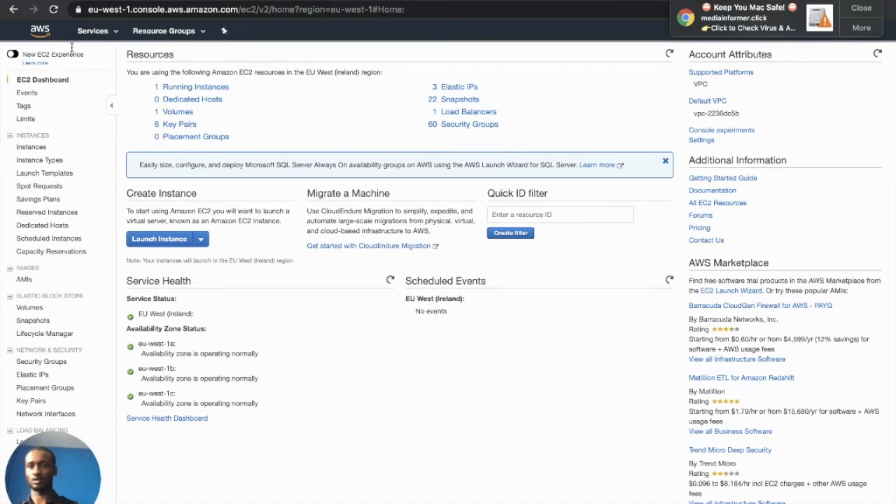
In EC2, filter the AMIs by ID ami-0748ed642f47c70d7 (TEST_27) and launch an instance from it
left_click(93, 31)
left_click(155, 112)
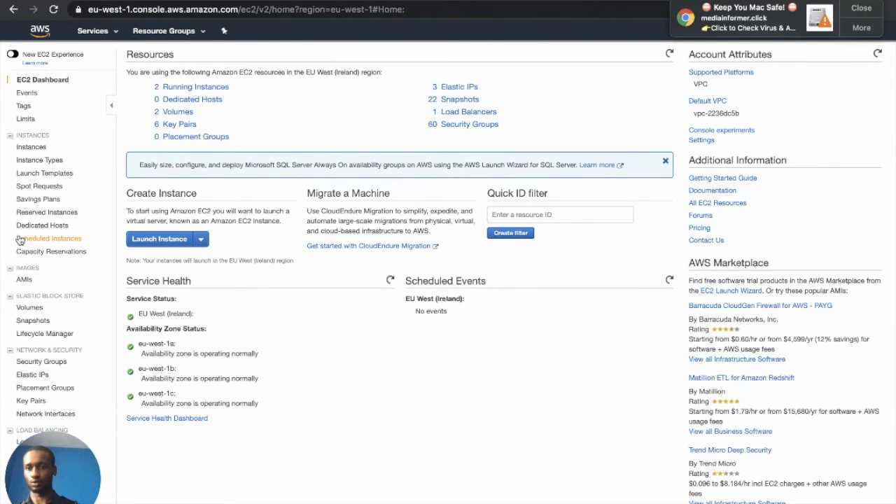
left_click(24, 281)
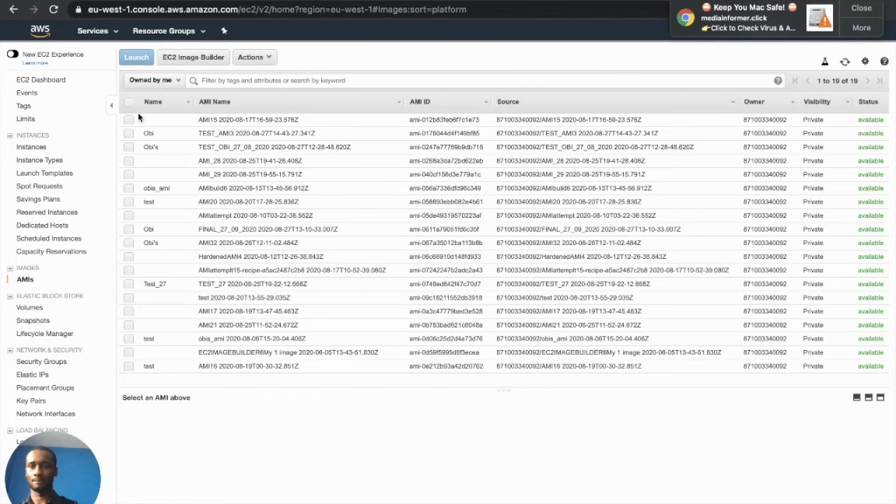
left_click(205, 81)
right_click(208, 80)
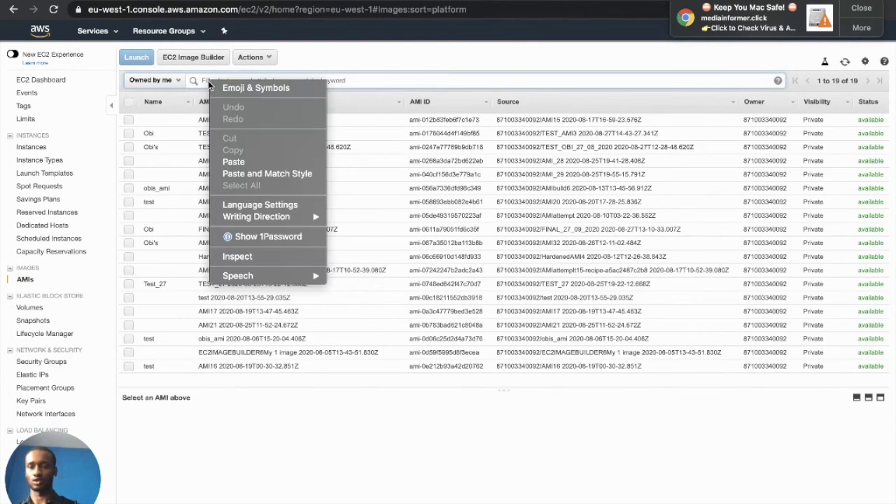
left_click(242, 168)
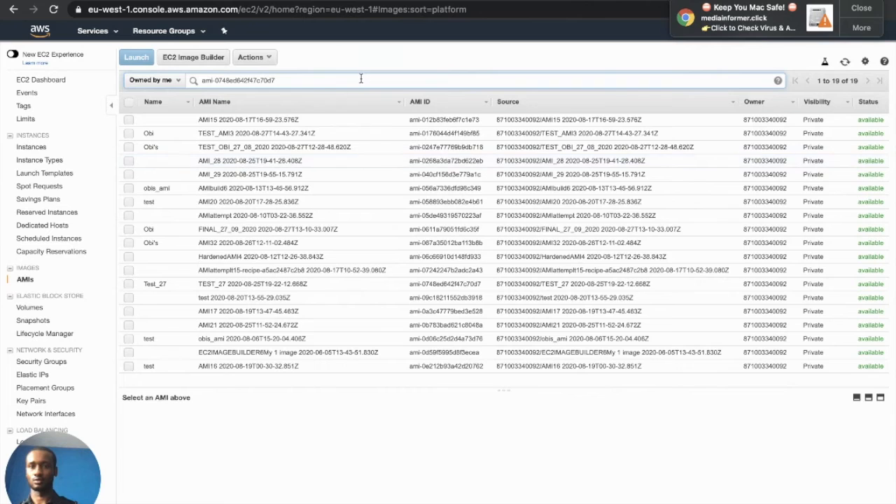
key("Return")
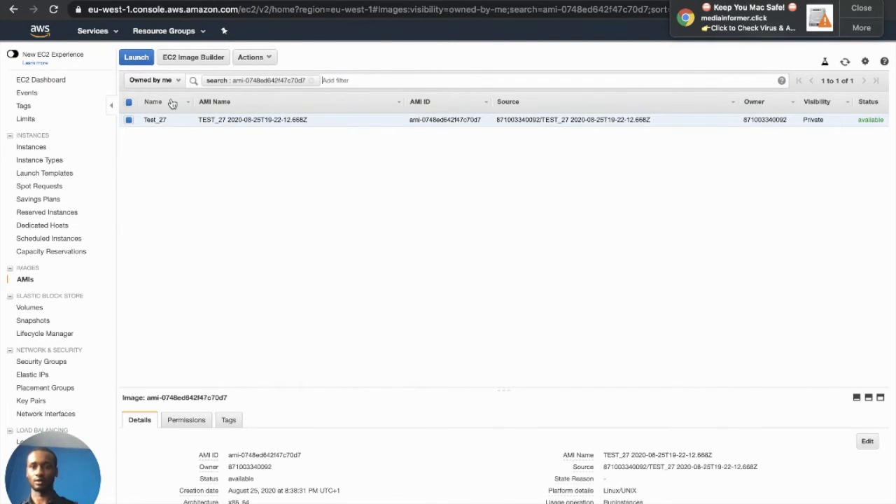
left_click(138, 58)
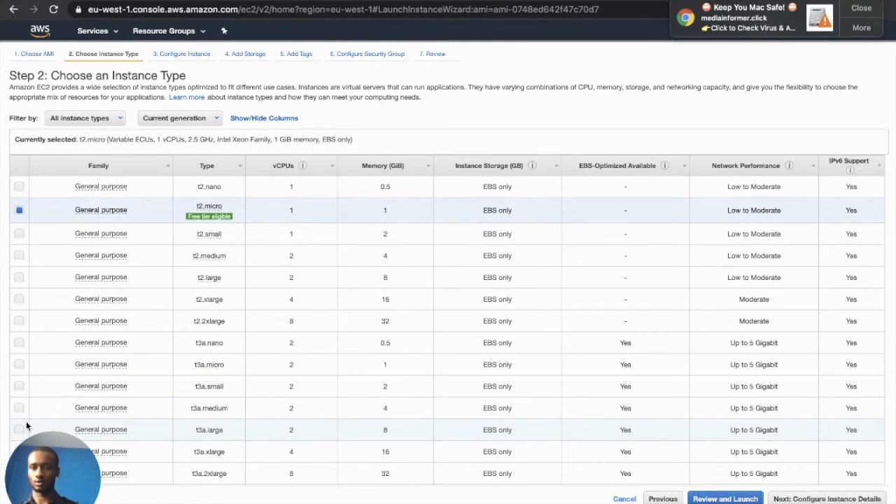
Choose the t3.large instance type and advance past the instance details and storage steps
scroll(114, 377, "down", 1)
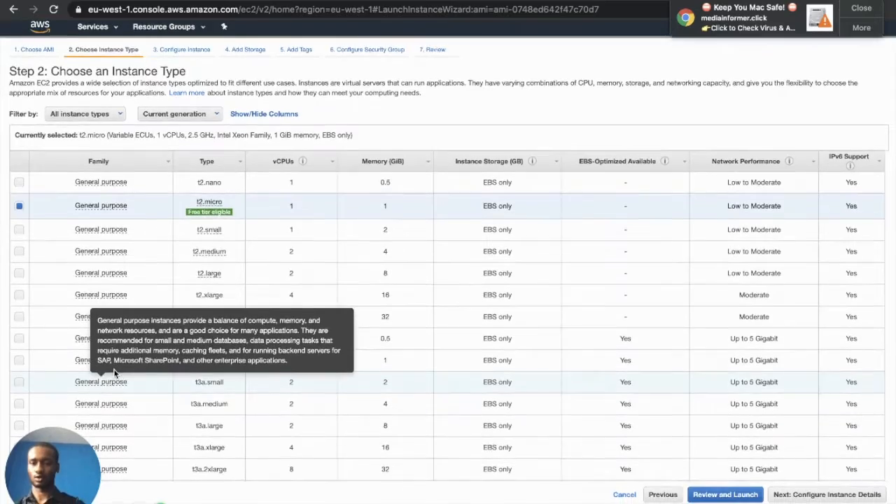
scroll(160, 433, "down", 5)
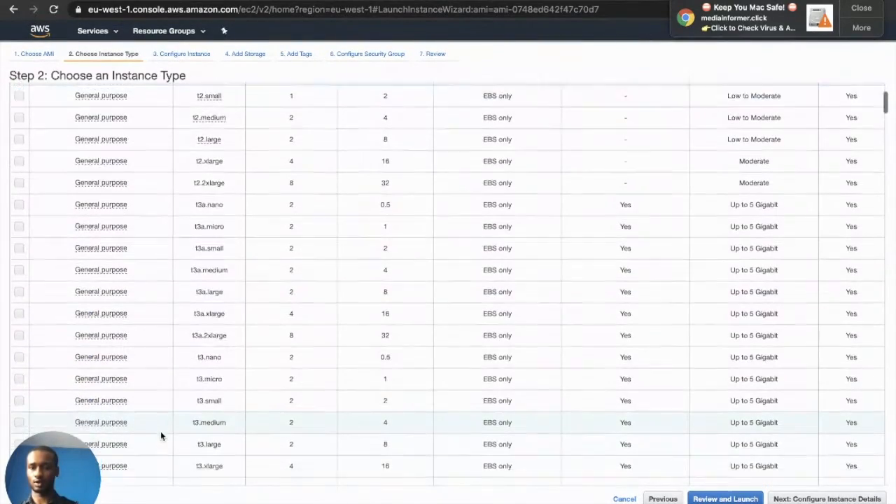
scroll(161, 434, "down", 2)
left_click(19, 389)
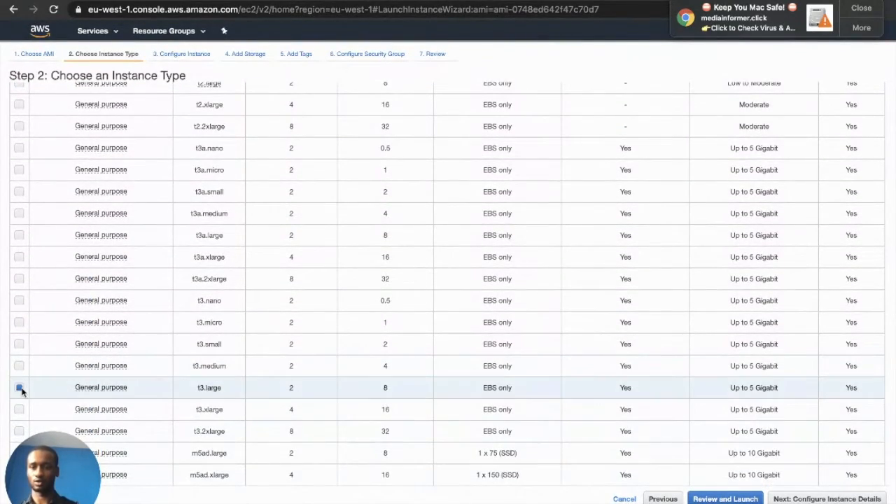
left_click(827, 499)
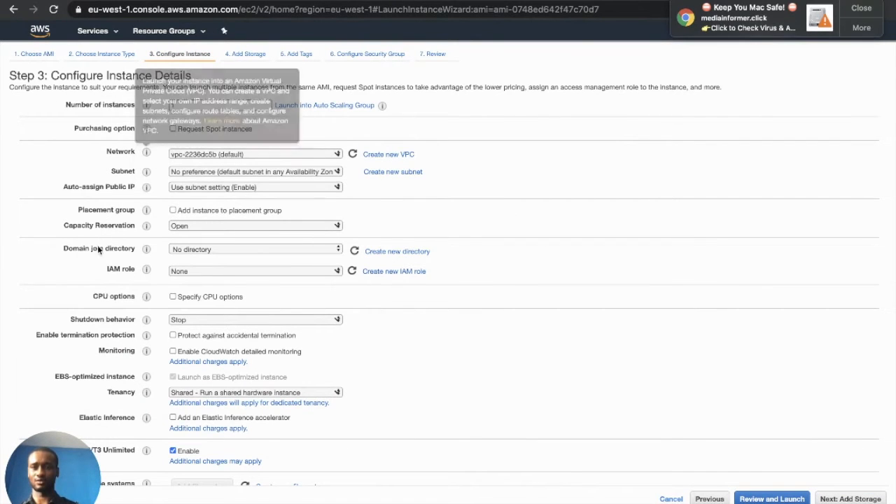
left_click(851, 499)
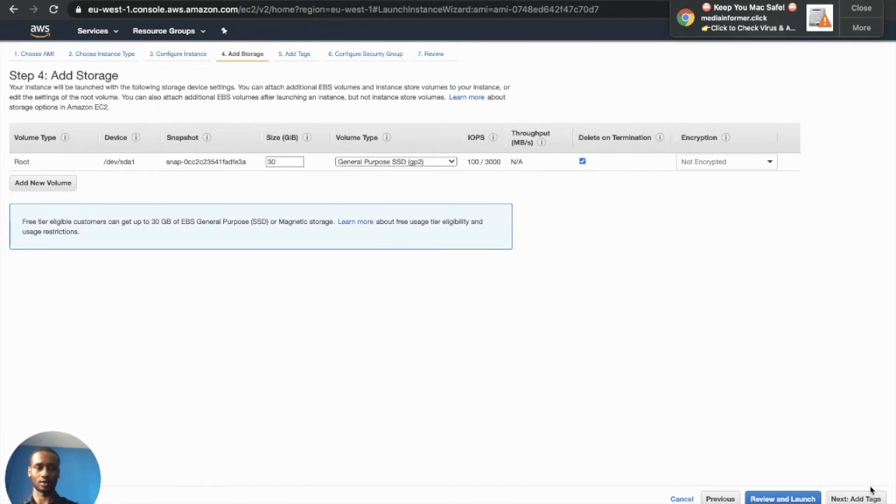
left_click(849, 497)
Add a Name tag with the instance's name as its value, then continue to security groups
left_click(31, 207)
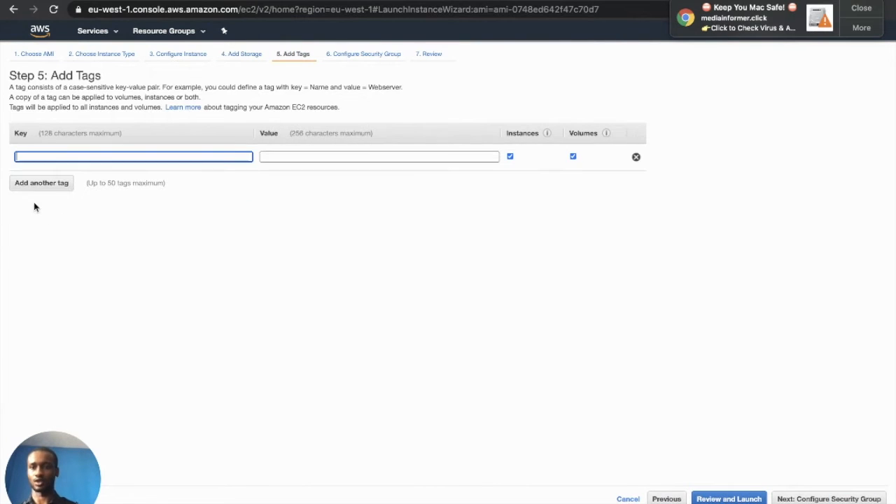
type("Name")
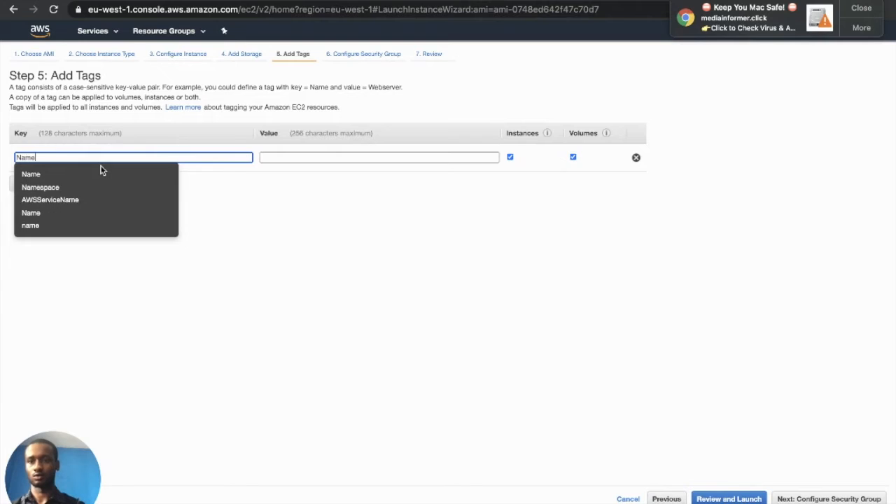
left_click(312, 154)
type("Obi")
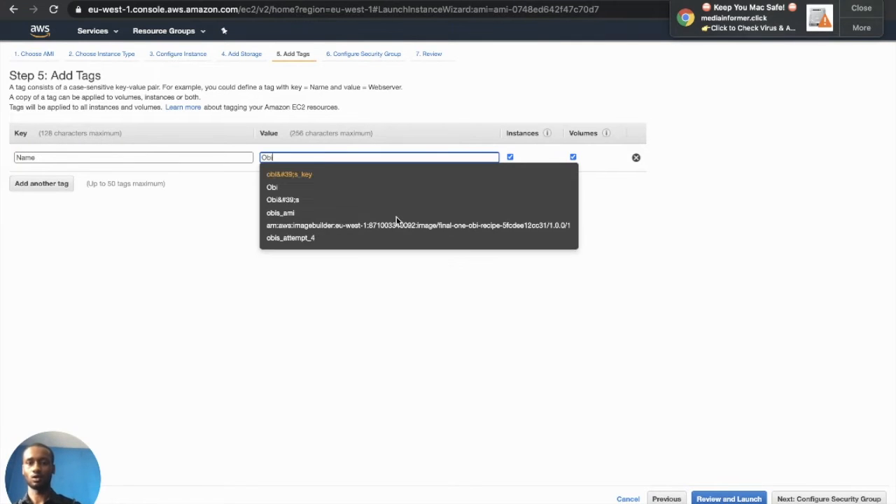
right_click(487, 354)
left_click(818, 462)
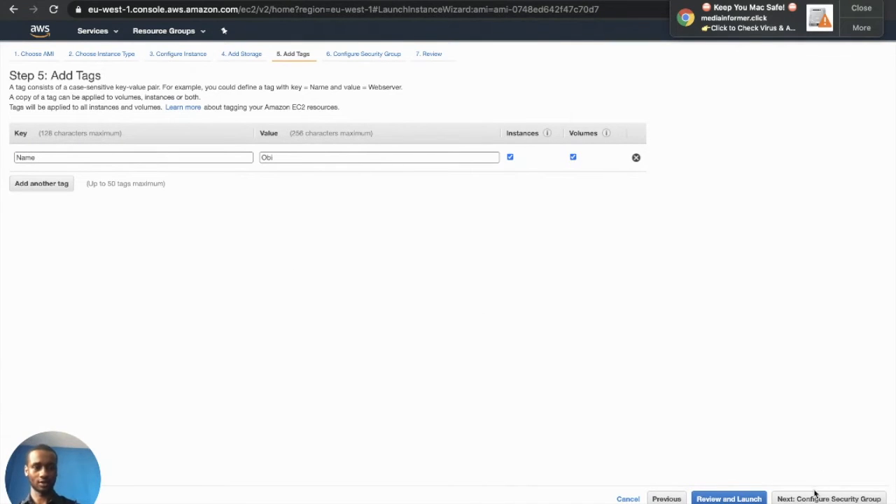
left_click(812, 499)
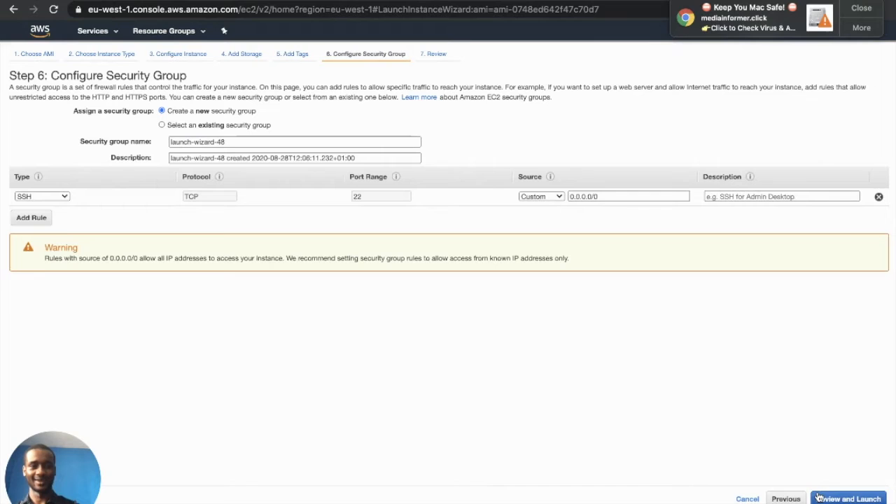
Allow SSH on port 22 from Anywhere and go to the launch review
left_click(543, 197)
left_click(550, 206)
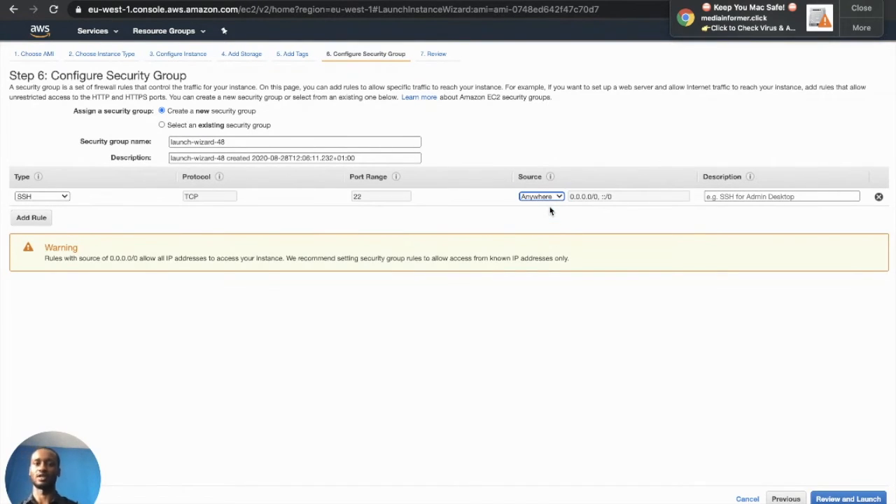
left_click(820, 500)
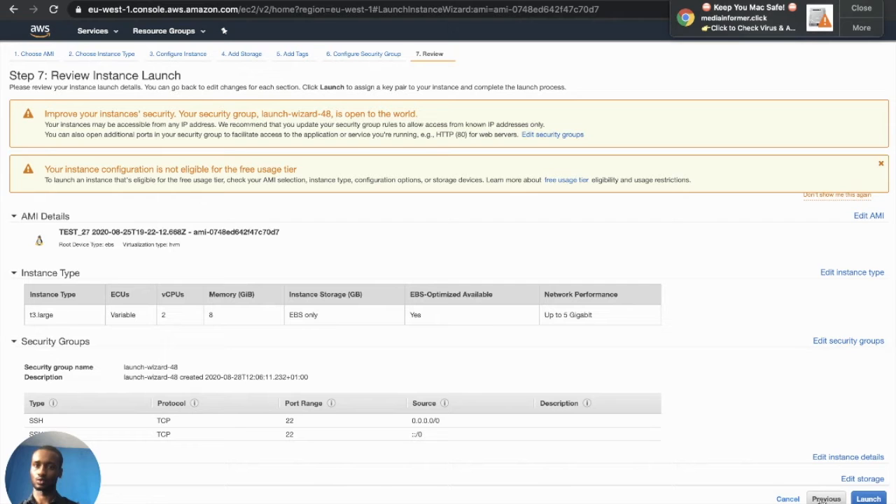
Launch the instance with the obitestkey key pair, acknowledging access to the private key file
left_click(868, 498)
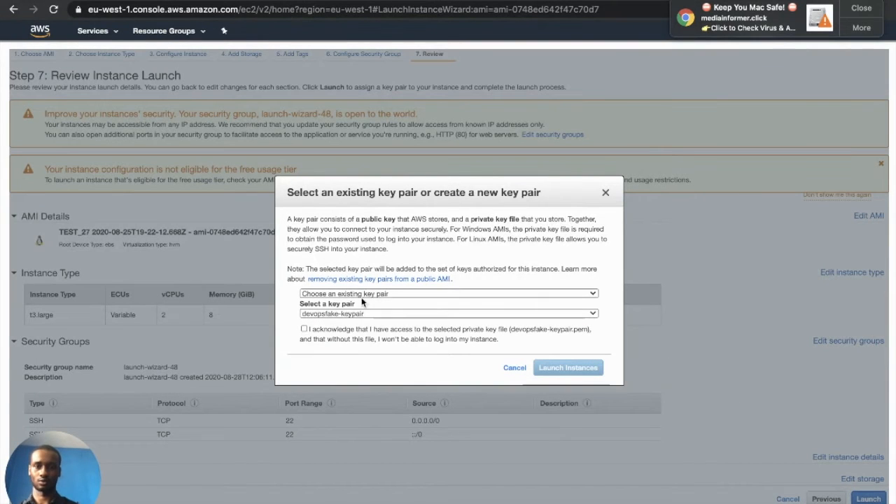
left_click(348, 314)
left_click(332, 355)
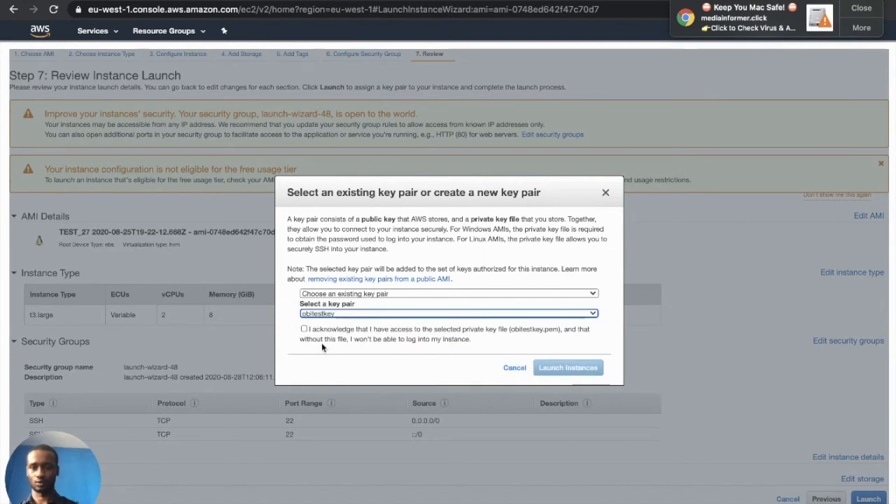
left_click(303, 328)
left_click(539, 370)
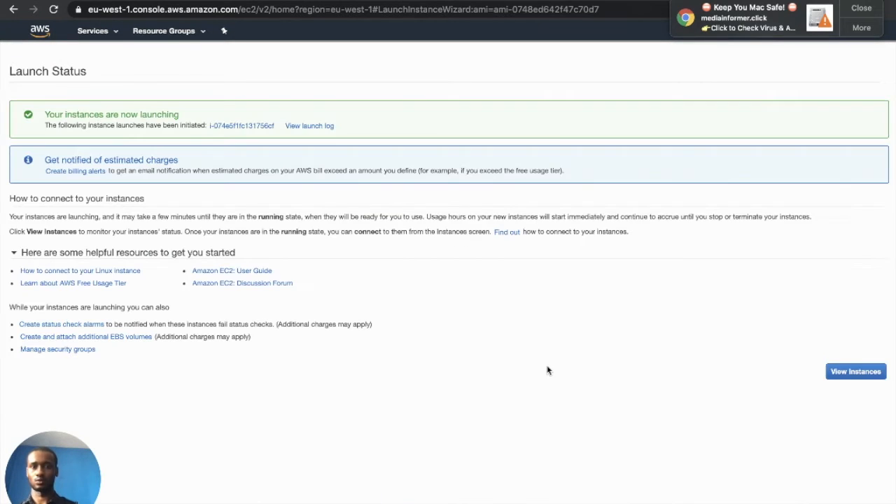
Clear the instance filter and select only the TEST_27 instance in the Instances list
left_click(250, 129)
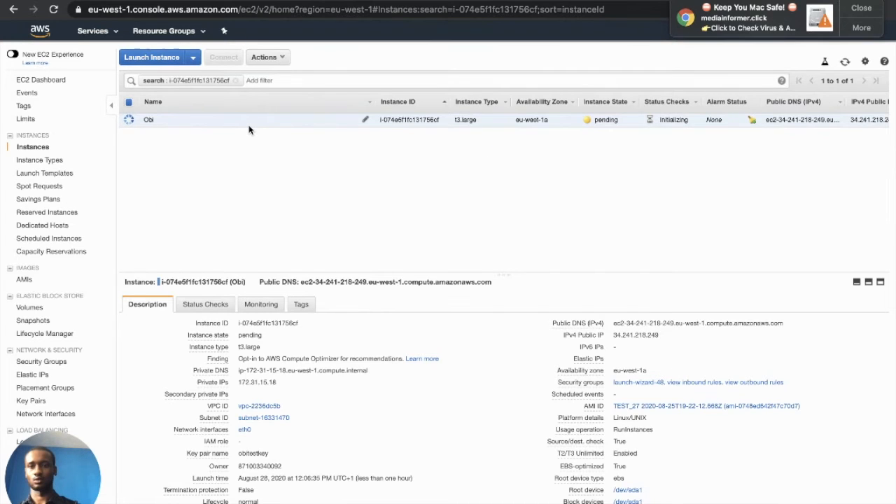
left_click(236, 81)
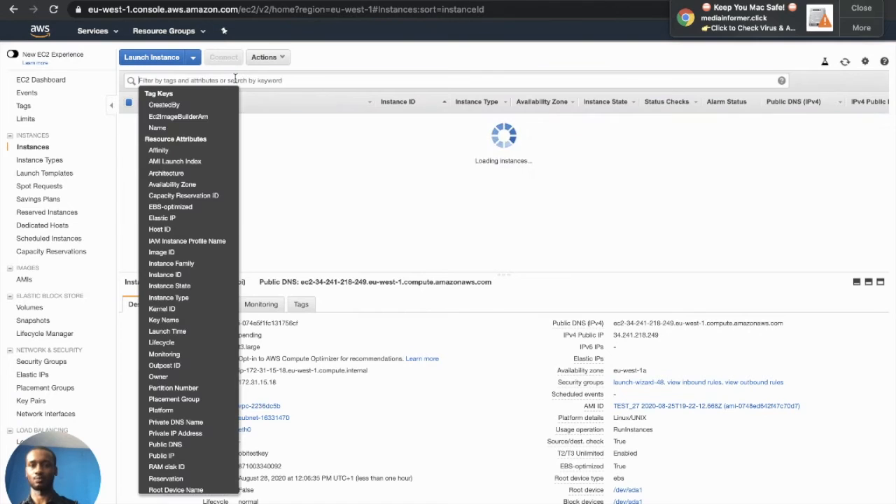
left_click(427, 245)
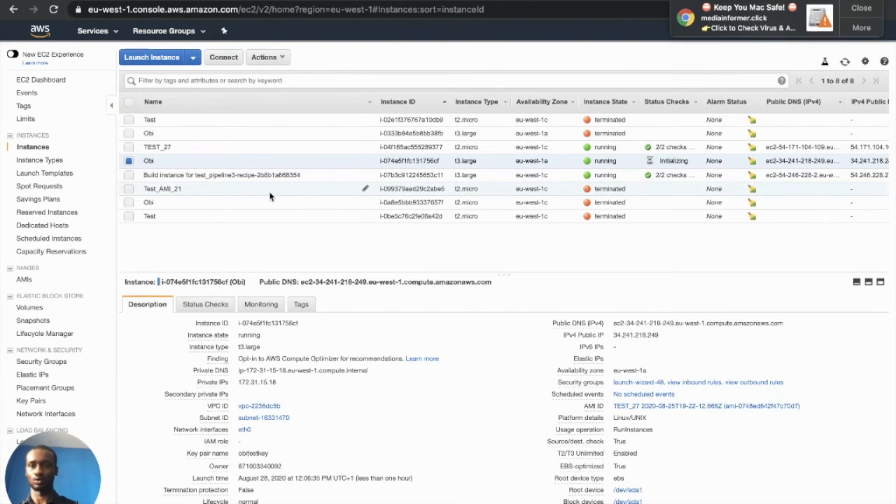
left_click(129, 148)
left_click(126, 160)
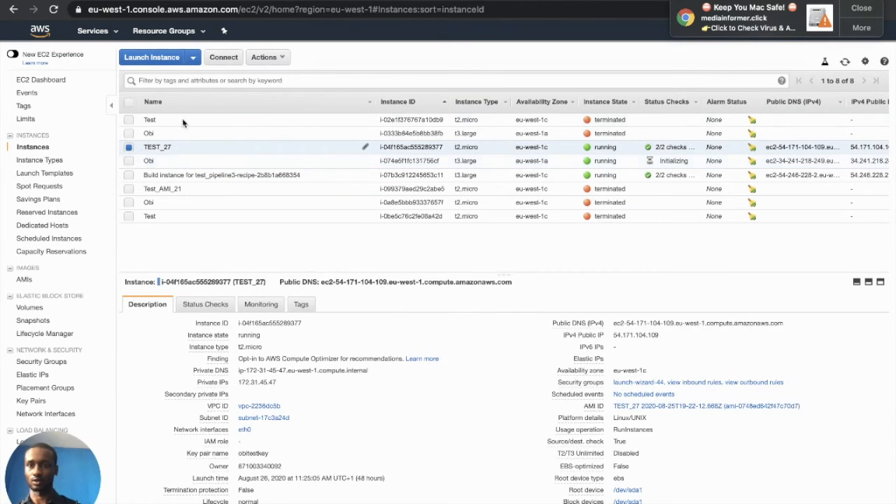
Copy the example SSH command from TEST_27's Connect dialog and exit full screen
left_click(226, 58)
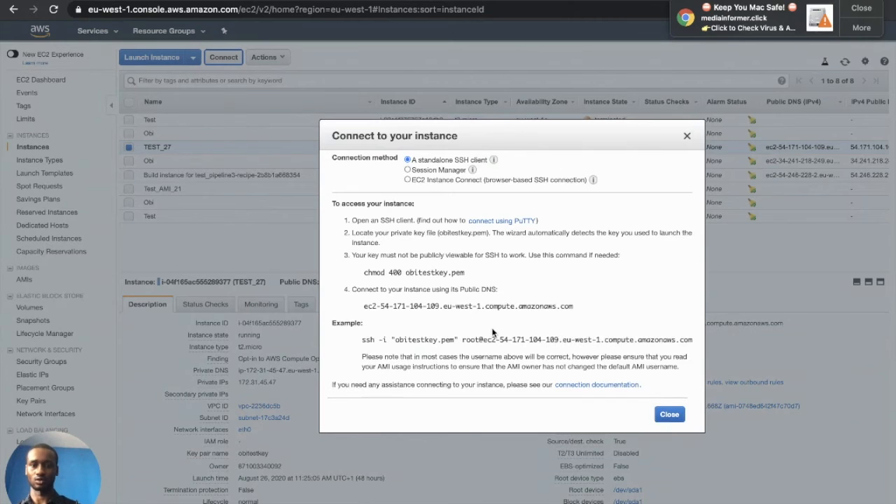
left_click_drag(362, 340, 692, 340)
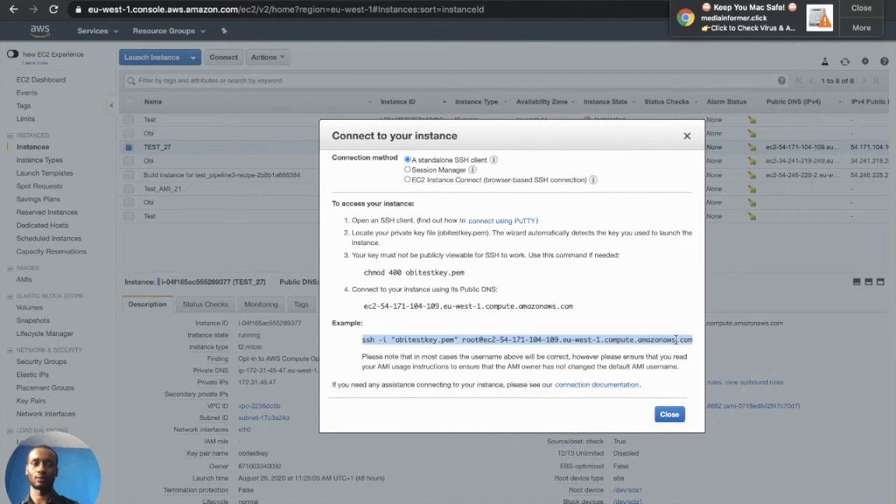
right_click(677, 343)
left_click(598, 364)
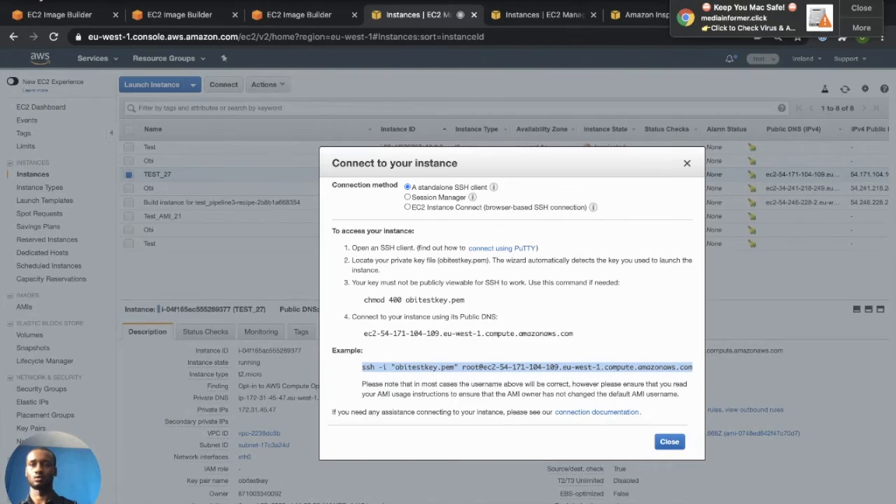
left_click(37, 1)
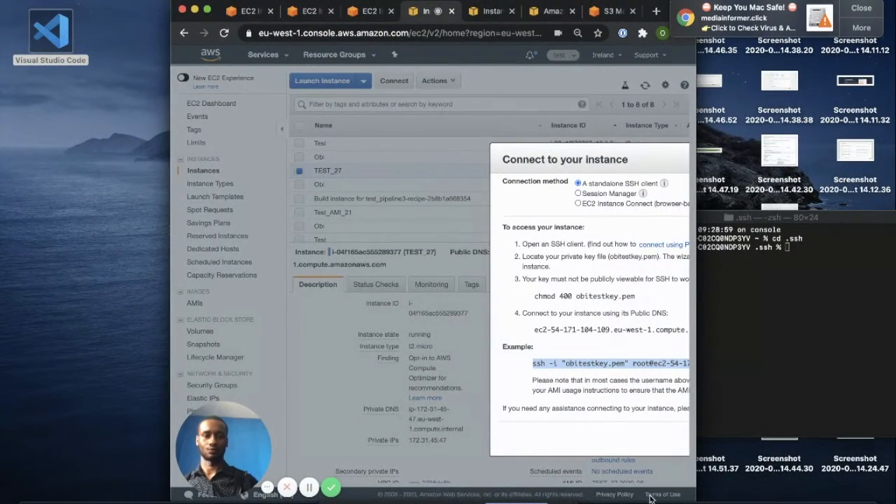
Paste the copied ssh command into Terminal, placed and widened beside the connection instructions
left_click(815, 223)
left_click_drag(817, 218, 406, 195)
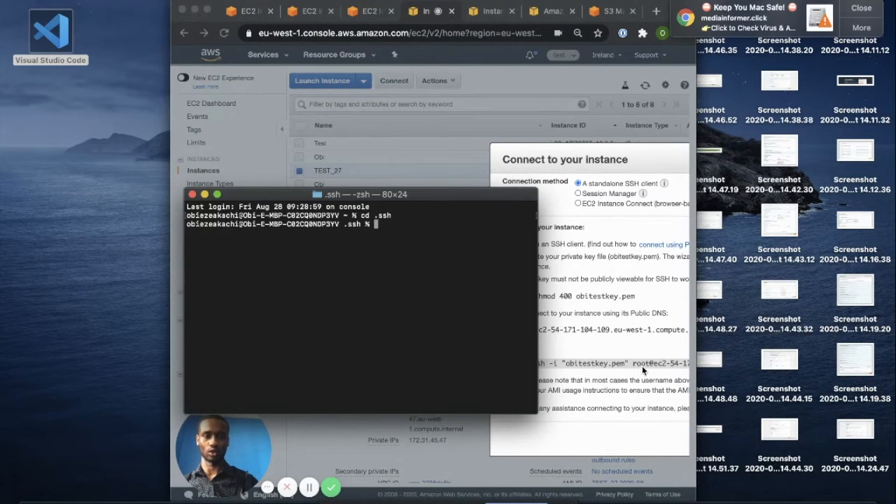
right_click(376, 224)
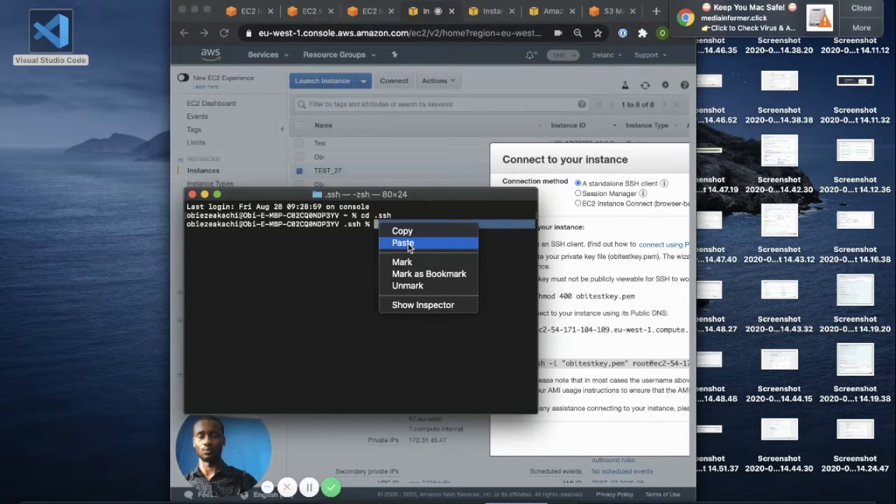
left_click(403, 243)
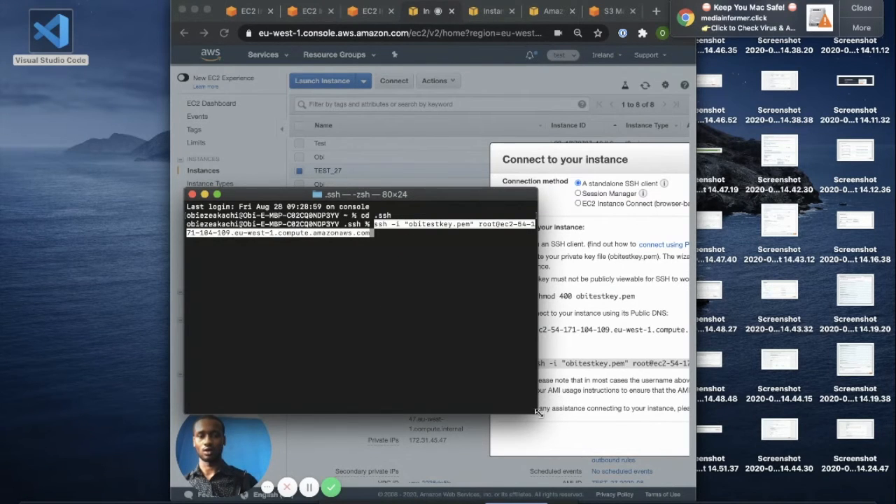
left_click_drag(538, 413, 760, 396)
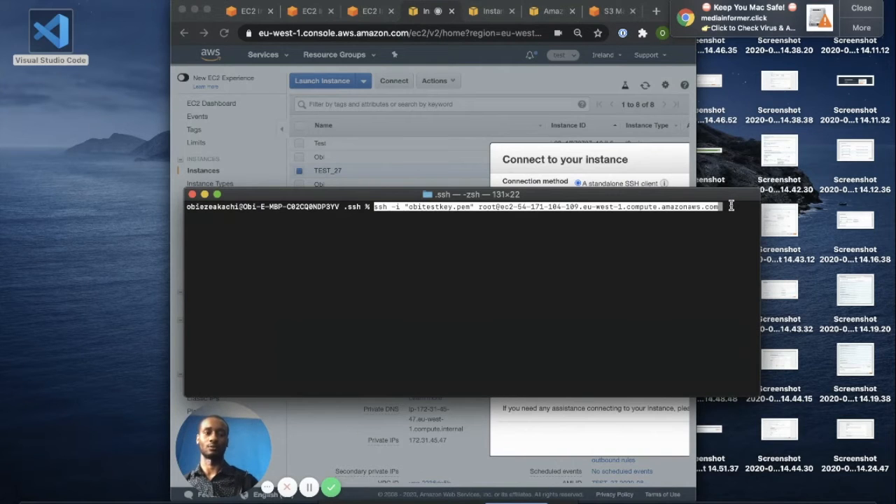
Change the login user from root to ubuntu, connect over SSH, and enter sudo -i
key("Left")
key("Left")
key("Left")
key("Left")
key("Left")
key("Left")
key("Left")
key("Left")
key("Left")
key("Left")
key("Left")
key("Left")
key("Left")
key("Left")
key("Left")
key("Left")
key("Left")
key("Left")
key("Left")
key("Left")
key("Left")
key("Left")
key("Left")
key("Left")
key("Left")
key("Left")
key("Left")
key("Left")
key("Left")
key("Left")
key("Left")
key("Left")
key("Left")
key("Left")
key("Left")
key("Left")
key("Left")
key("Left")
key("Left")
key("Left")
key("Left")
key("Left")
key("Left")
key("Left")
key("Left")
key("Left")
key("Left")
key("Left")
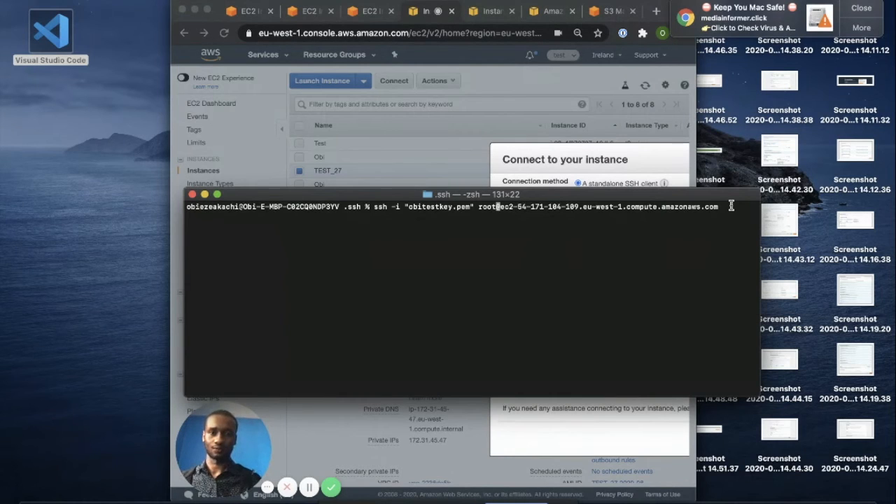
key("BackSpace")
key("BackSpace")
key("BackSpace")
key("BackSpace")
type("ubuntu")
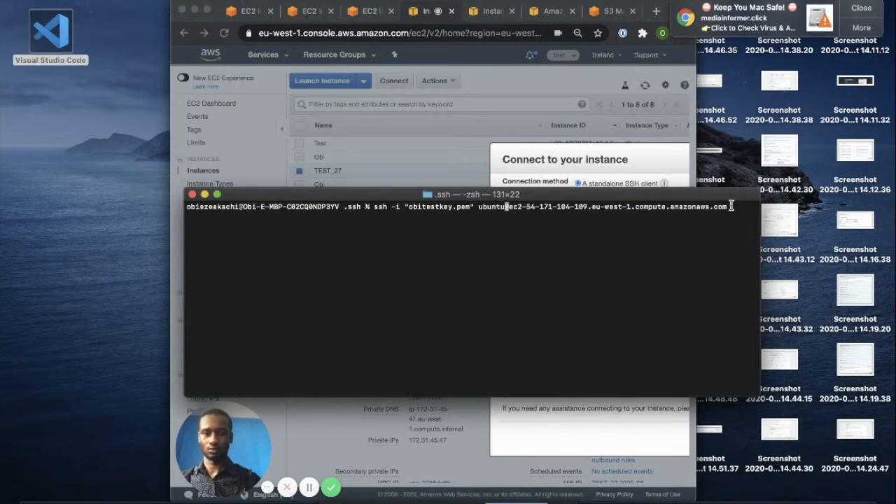
key("Return")
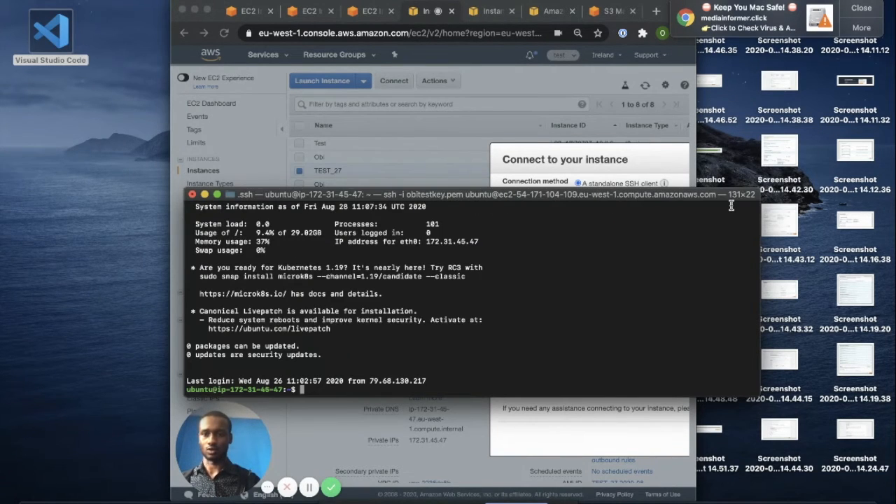
type("sudo -i")
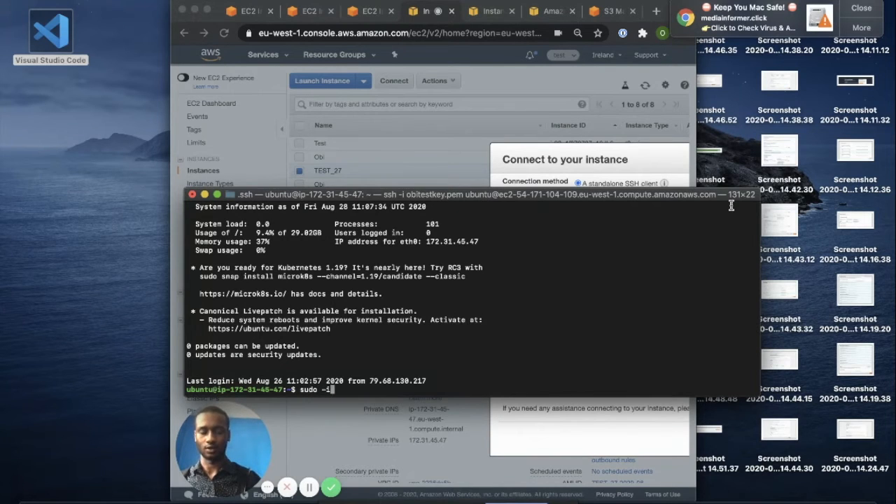
Become root with sudo -i and run lynis audit system on the instance
key("Return")
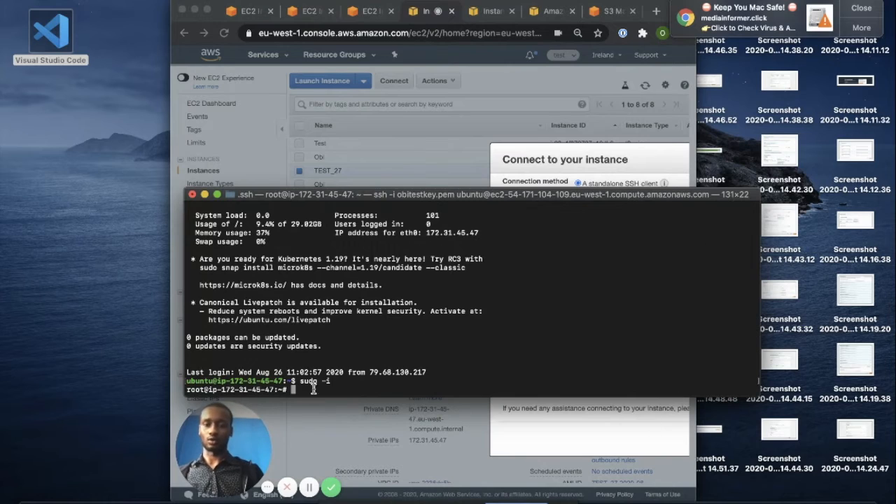
type("lsmis au")
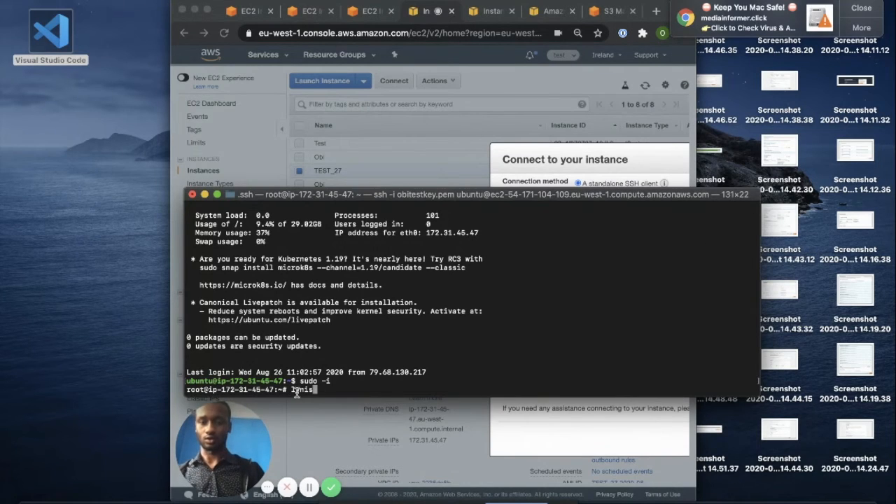
type("dit system")
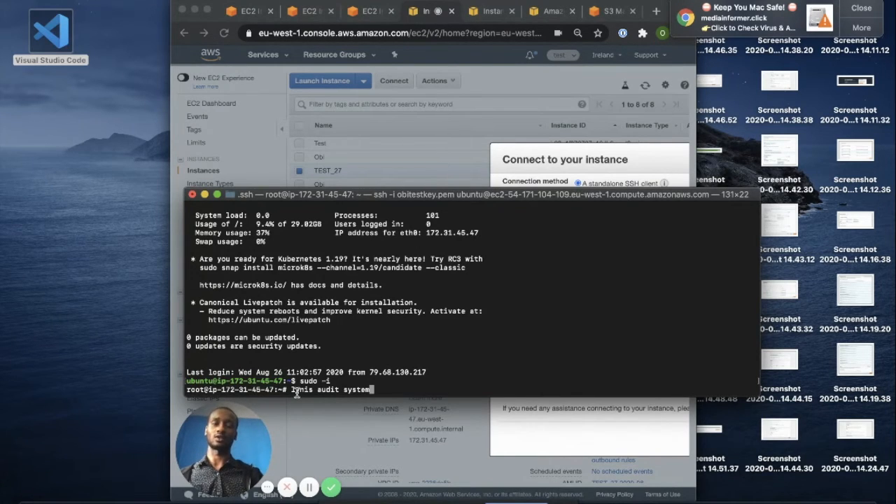
key("Return")
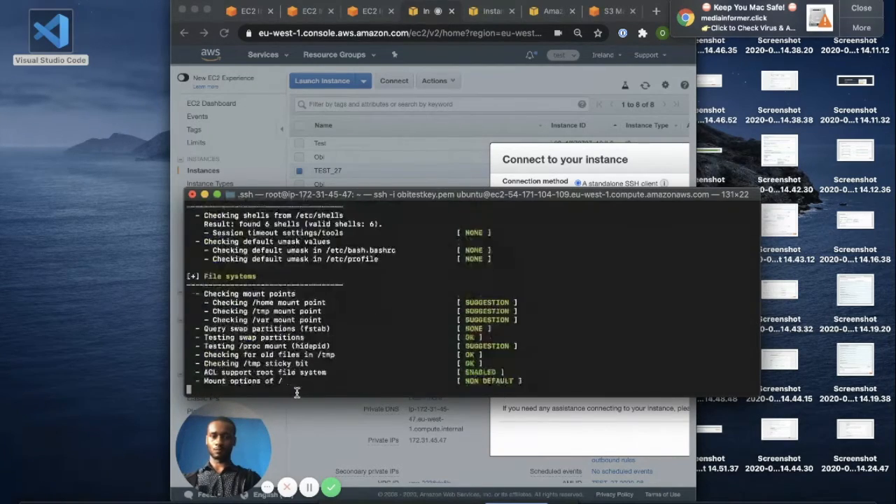
Maximise Terminal and review the Lynis results: hardening index 82, 243 tests, 24 suggestions
left_click(217, 194)
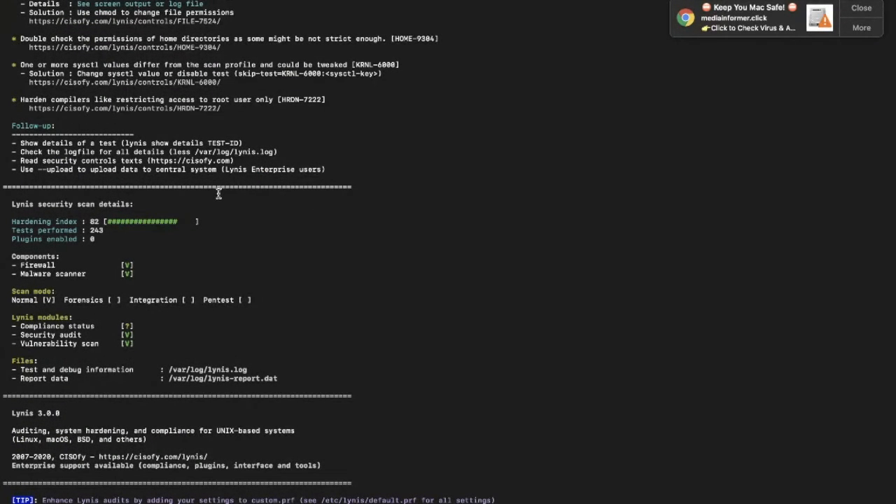
left_click_drag(200, 222, 8, 222)
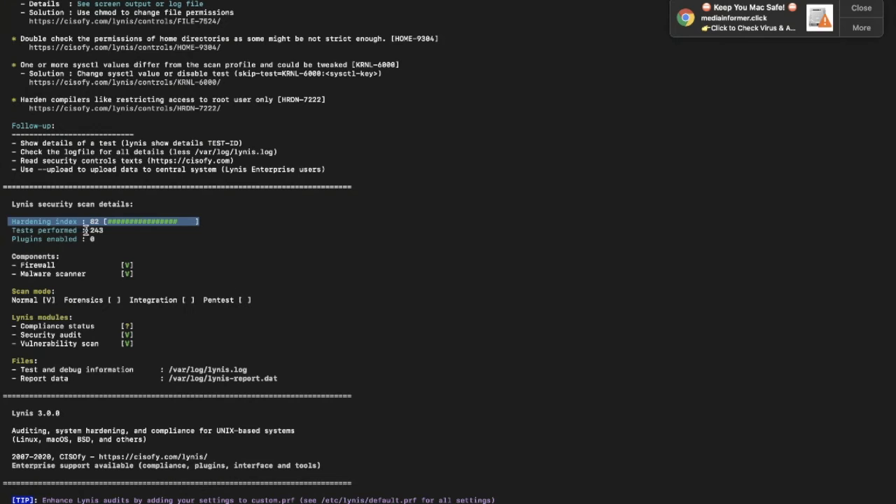
left_click_drag(105, 231, 9, 232)
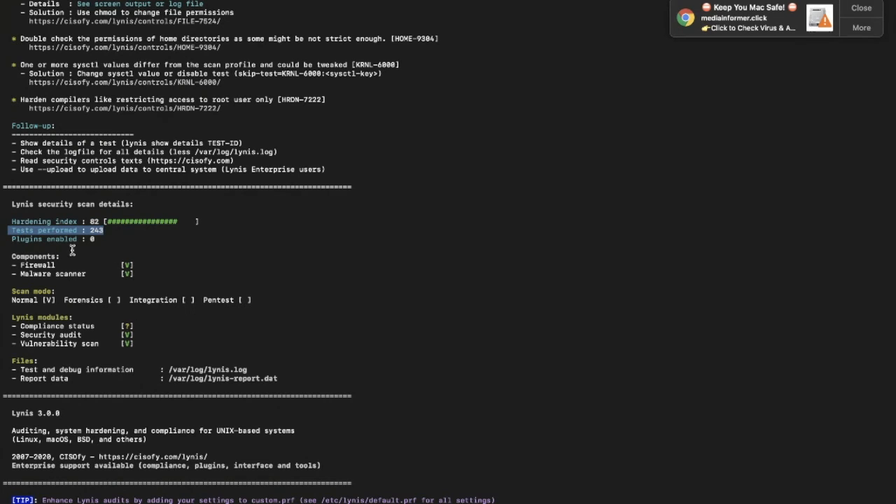
scroll(72, 250, "up", 15)
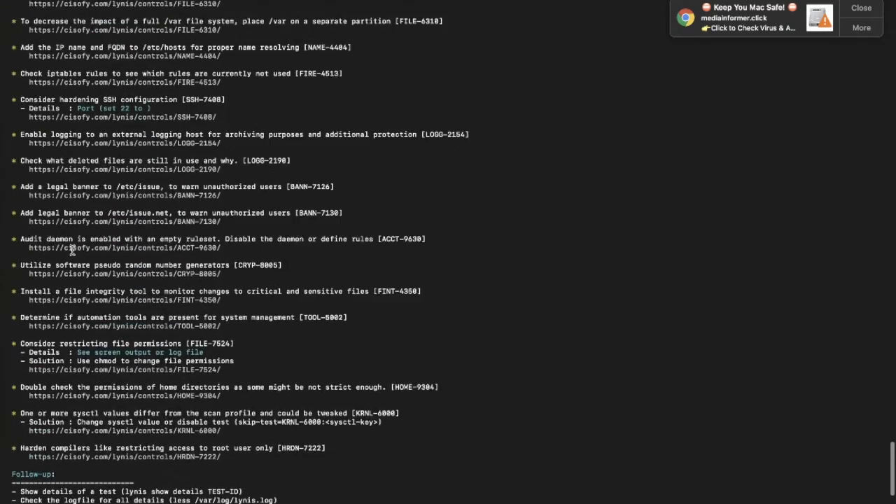
scroll(72, 250, "up", 5)
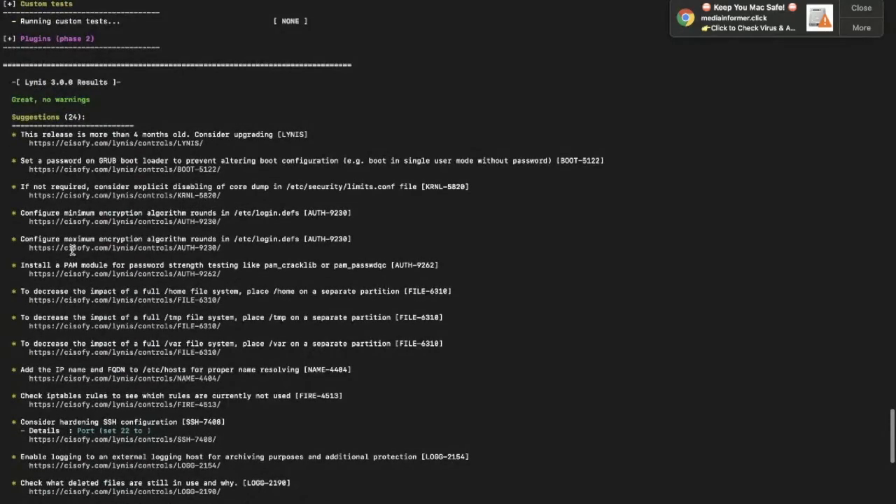
scroll(72, 250, "down", 1)
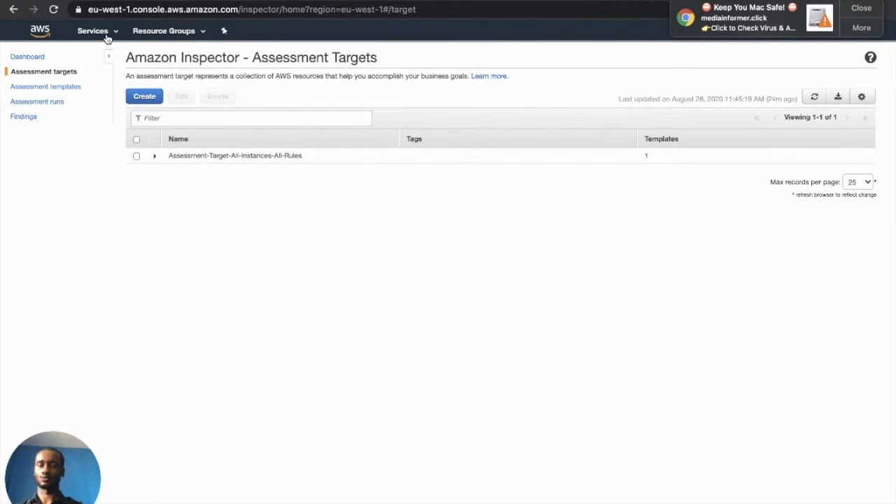
Preview Assessment-Target-All-Instances-All-Rules's instances and confirm the audited instance's agent is HEALTHY
left_click(28, 57)
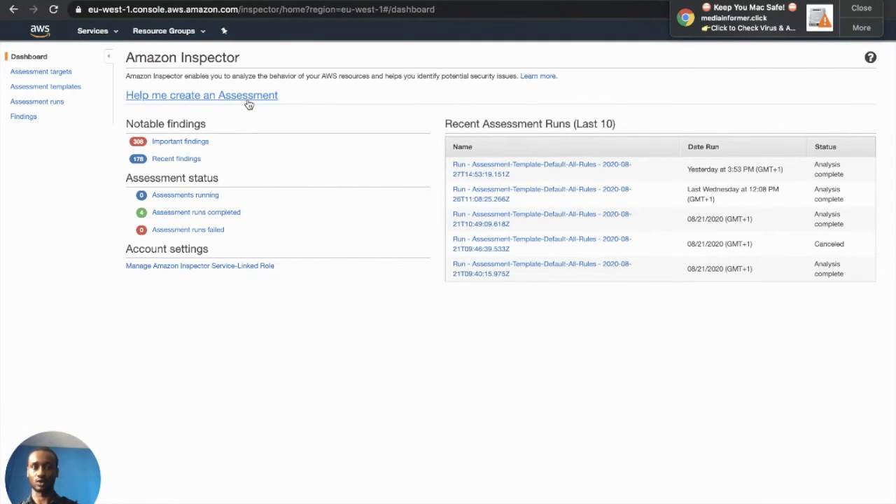
left_click(60, 73)
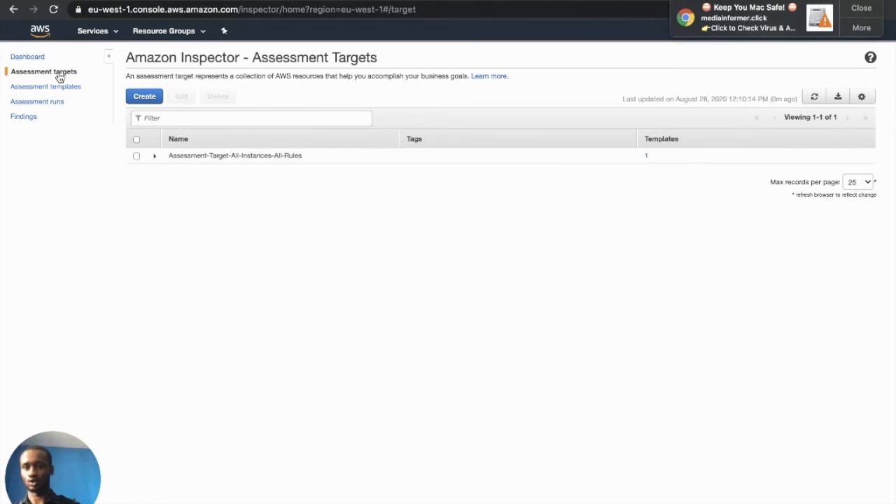
left_click(153, 160)
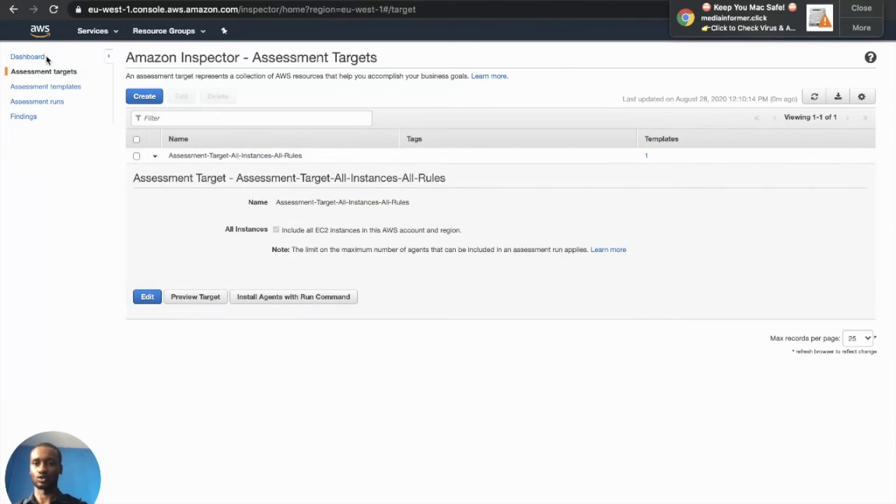
left_click(196, 297)
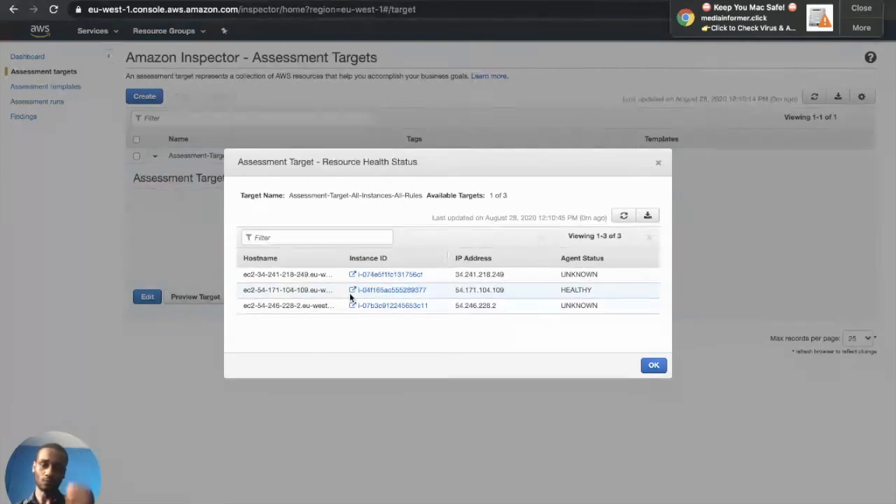
left_click(651, 367)
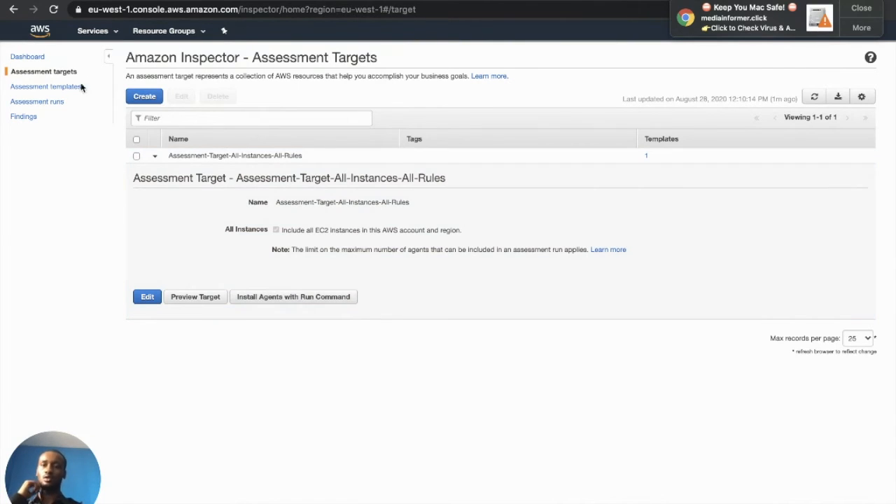
left_click(58, 90)
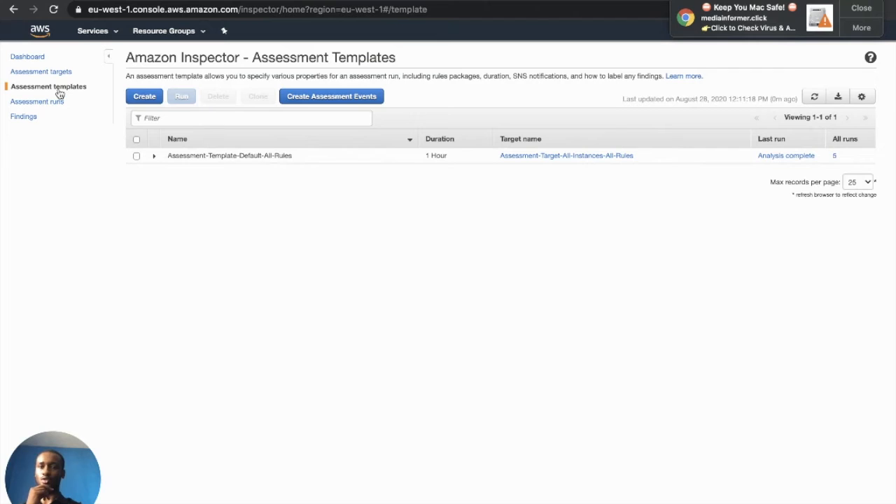
Check Assessment-Template-Default-All-Rules's target health and exclusions, then start a new run of it
left_click(136, 156)
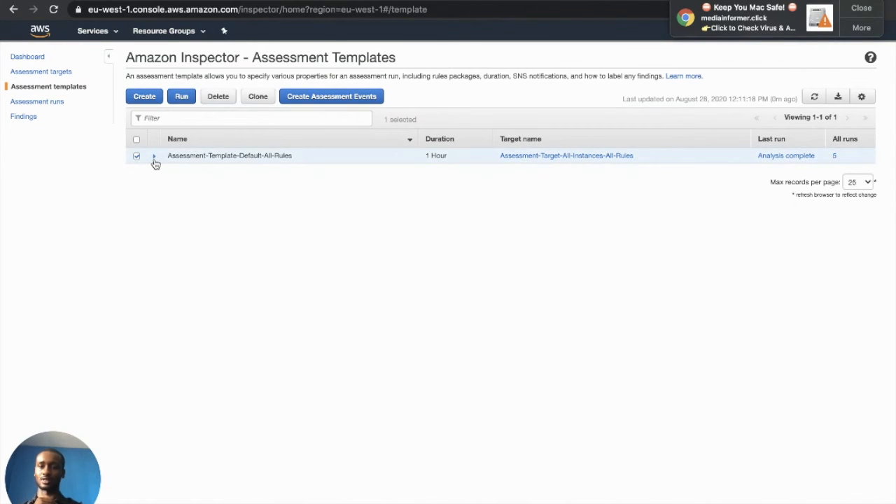
left_click(154, 157)
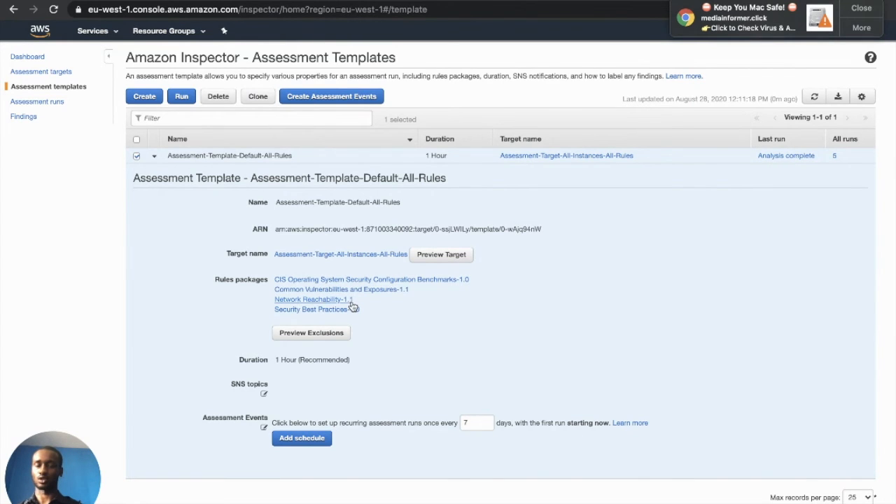
left_click(440, 257)
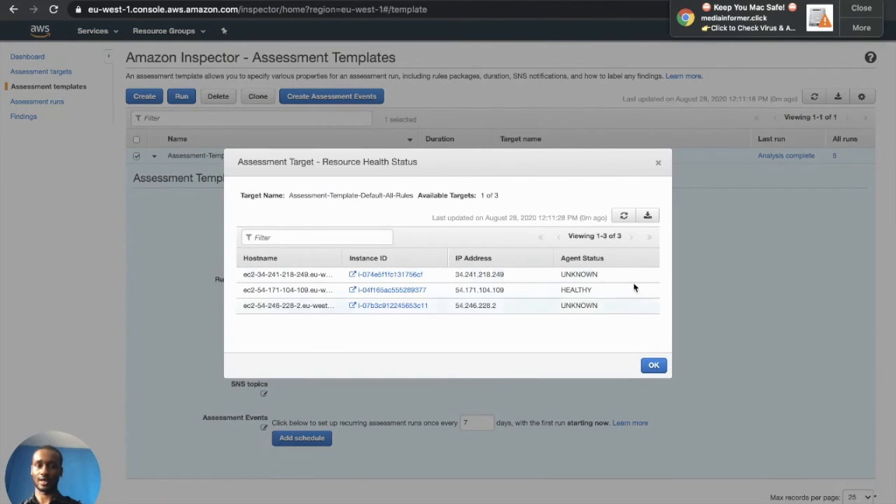
left_click(658, 162)
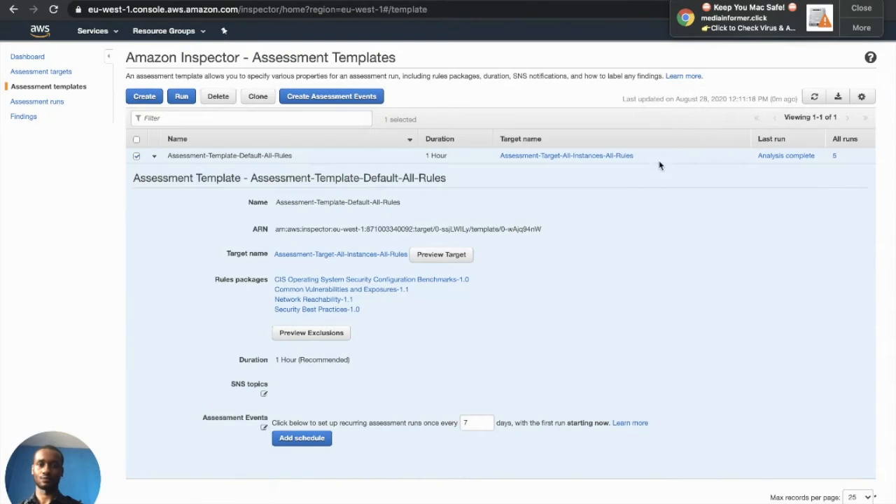
left_click(336, 336)
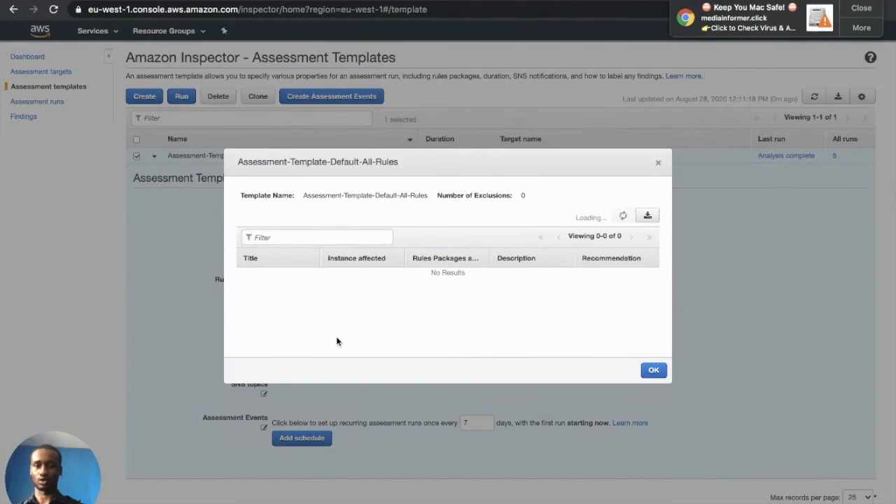
left_click(659, 164)
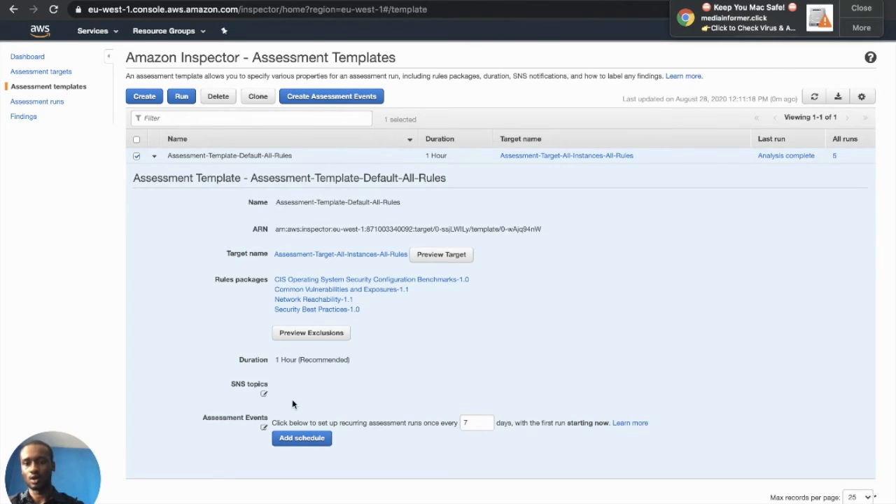
left_click(181, 98)
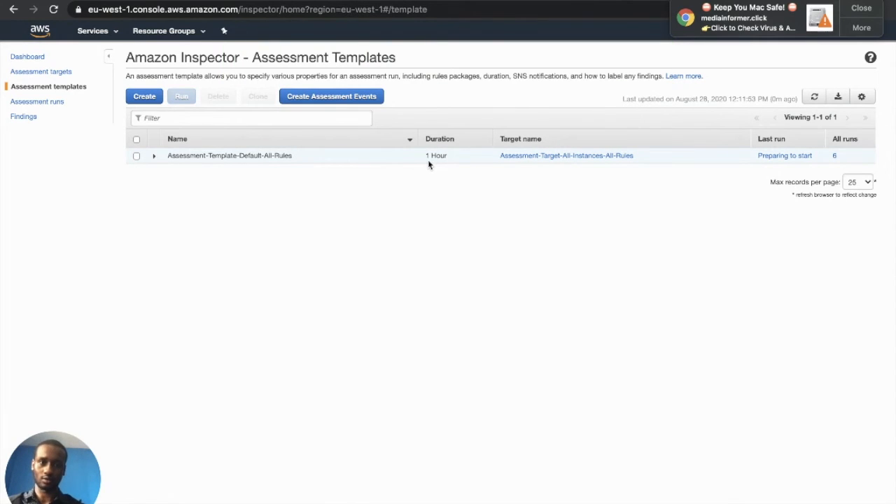
Open the report download options for the Aug 26, 2020 assessment run with 92 findings
left_click(29, 105)
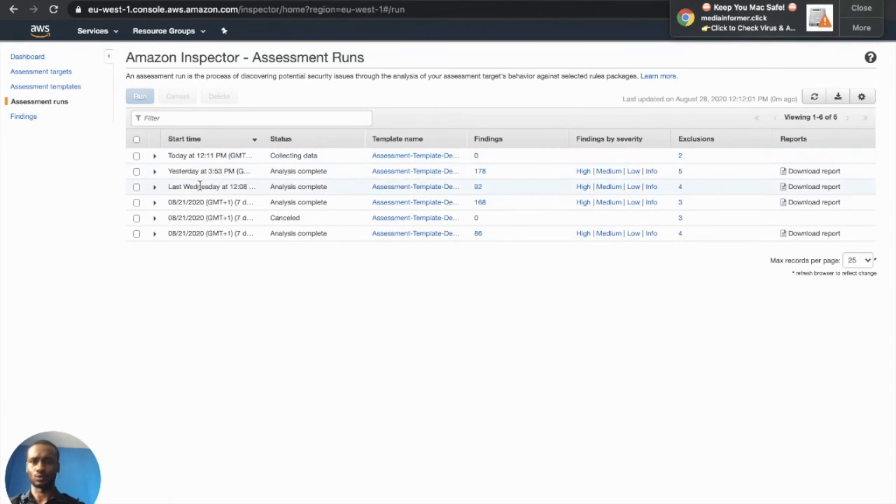
left_click(155, 188)
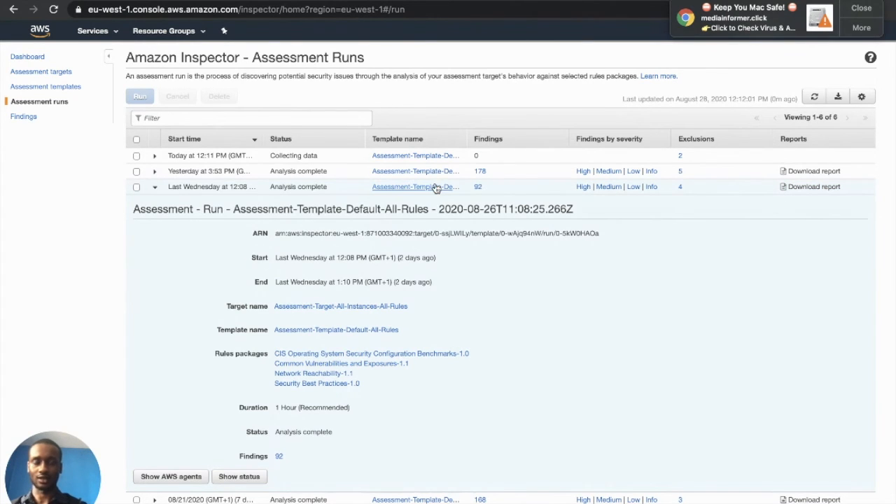
left_click_drag(484, 190, 473, 189)
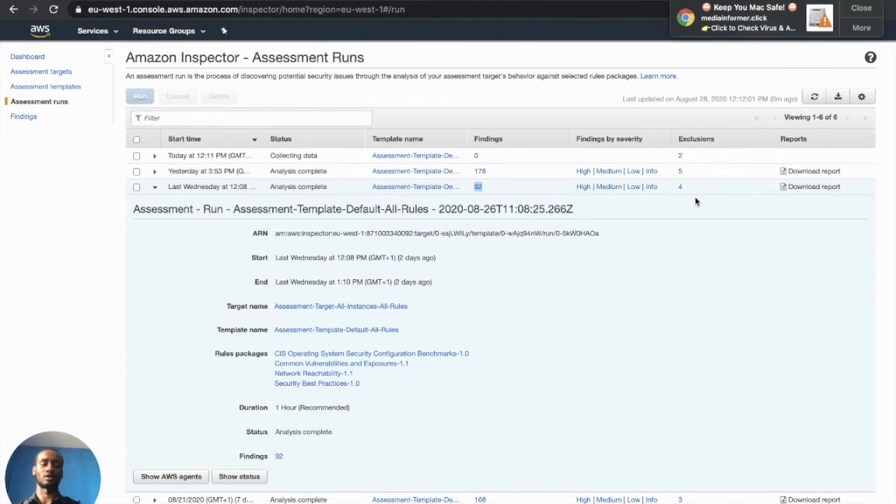
left_click(808, 187)
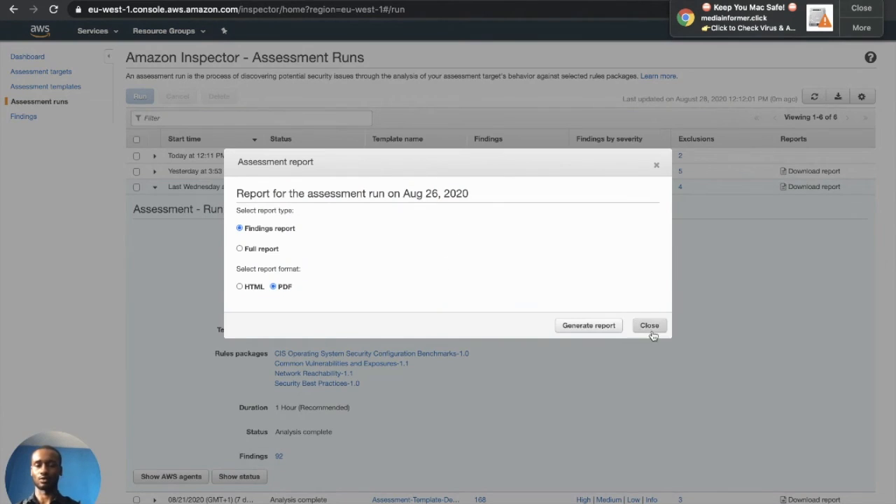
Generate the Inspector findings report PDF and scroll to its Executive Summary
left_click(600, 329)
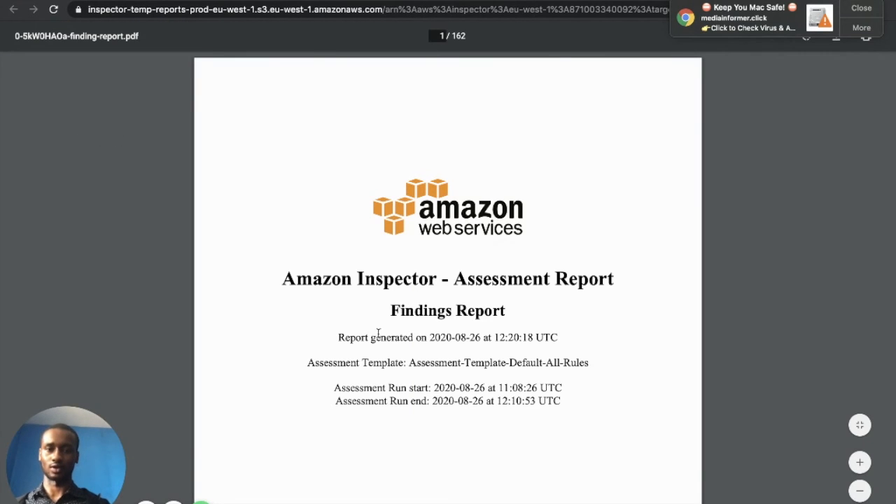
scroll(379, 334, "down", 7)
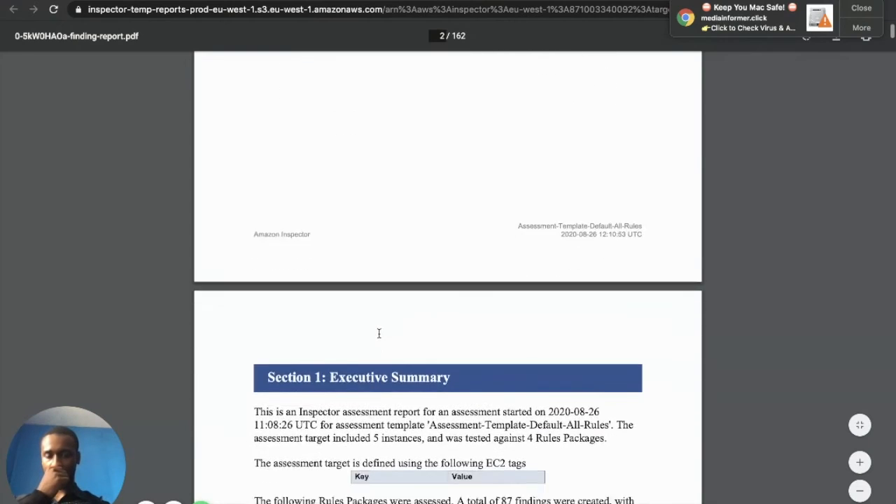
scroll(379, 336, "down", 3)
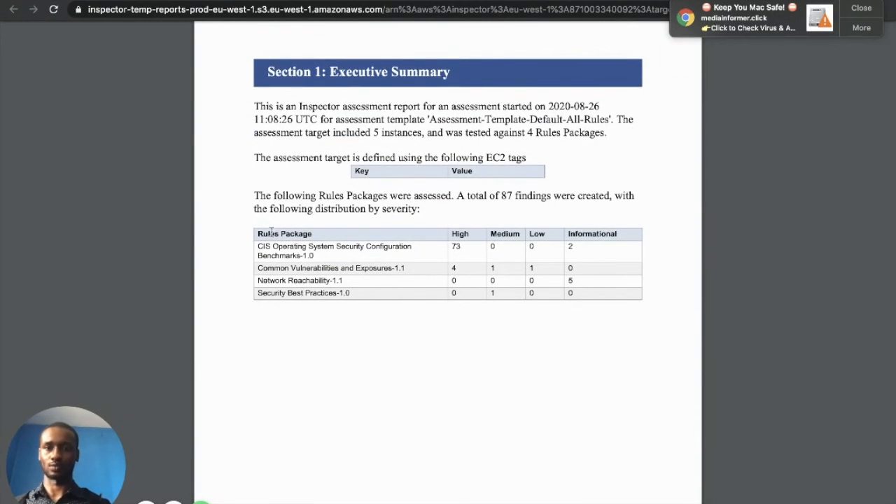
Highlight the Rules Package column: CIS benchmarks, Common Vulnerabilities and Exposures-1.1, Network Reachability-1.1, Security Best Practices-1.0
left_click_drag(256, 235, 313, 236)
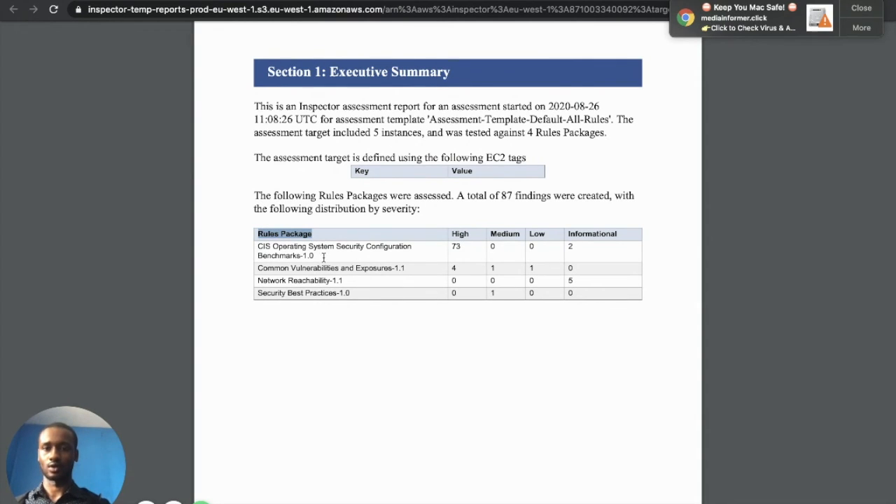
left_click_drag(257, 247, 414, 250)
left_click_drag(258, 268, 409, 274)
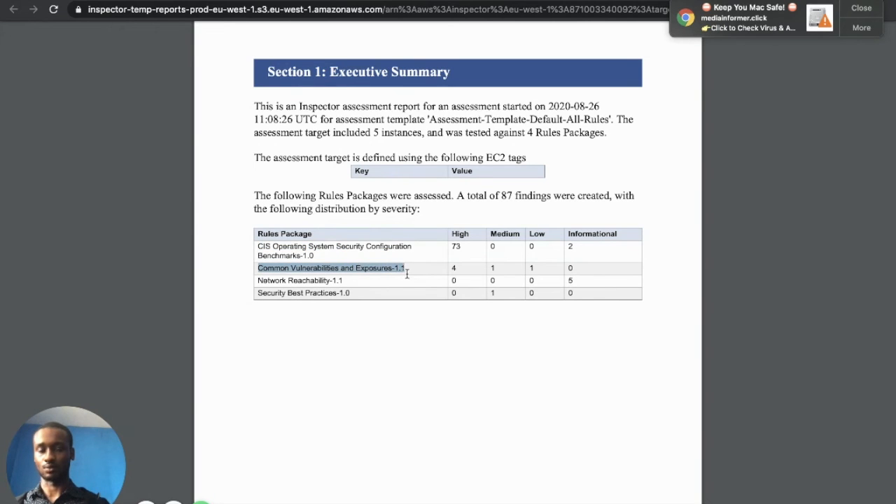
left_click(258, 281)
left_click_drag(258, 280, 345, 277)
triple_click(346, 280)
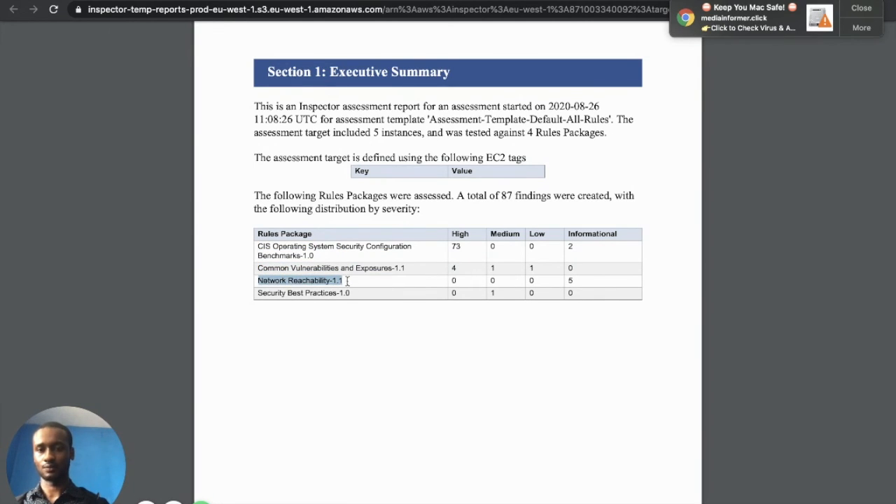
left_click_drag(350, 293, 257, 295)
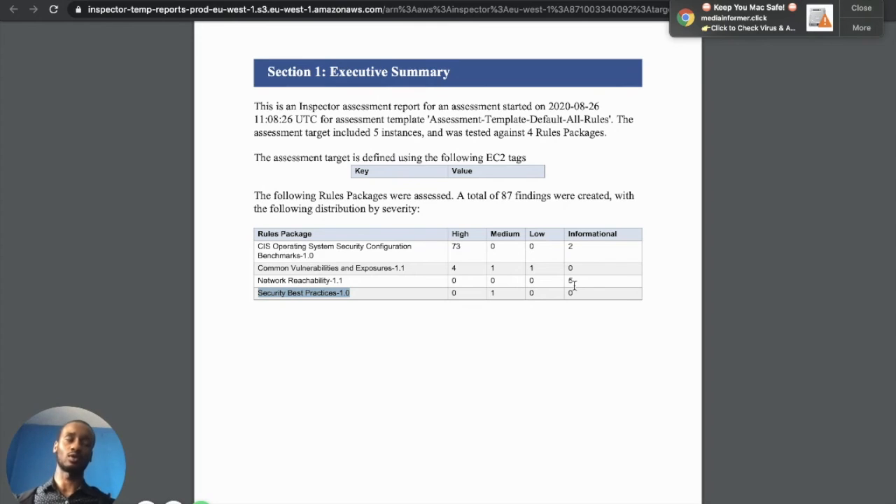
left_click_drag(575, 282, 451, 283)
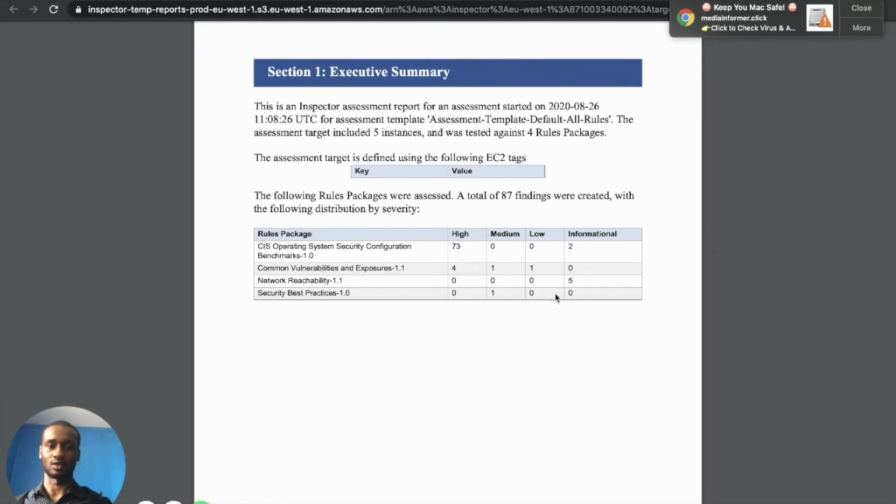
left_click_drag(565, 296, 448, 296)
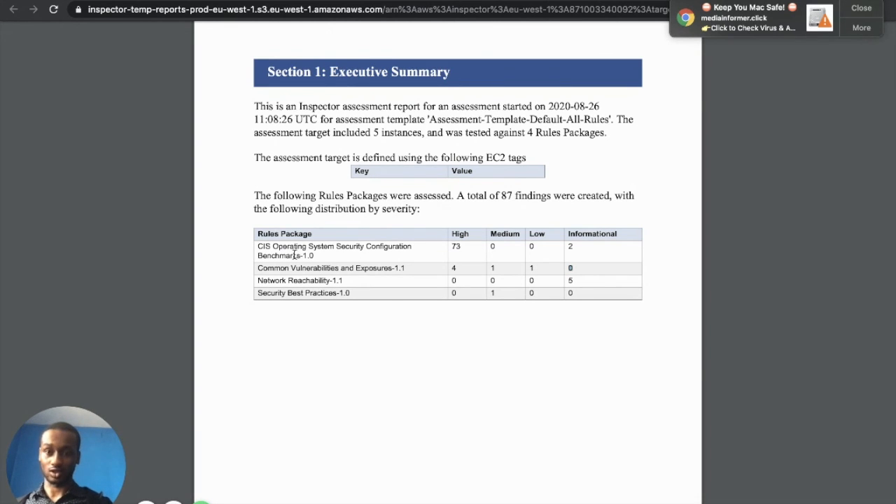
left_click_drag(450, 245, 542, 249)
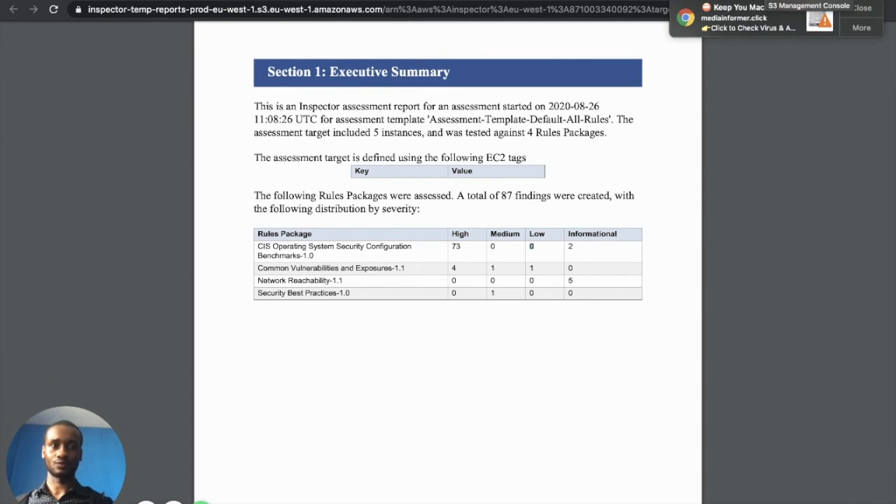
Switch to the S3 Management Console tab showing the bucket
left_click(789, 1)
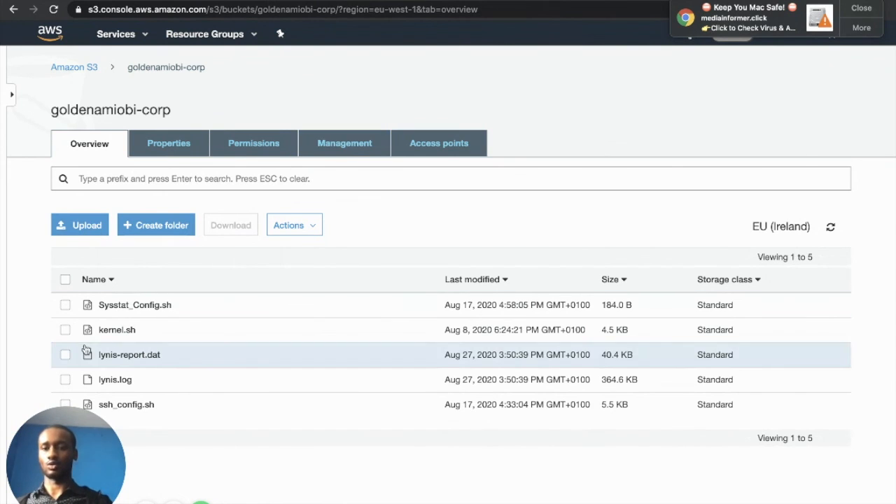
Open kernel.sh from the goldenamiobi-corp bucket, select its sysctl hardening text, then close it
left_click(117, 330)
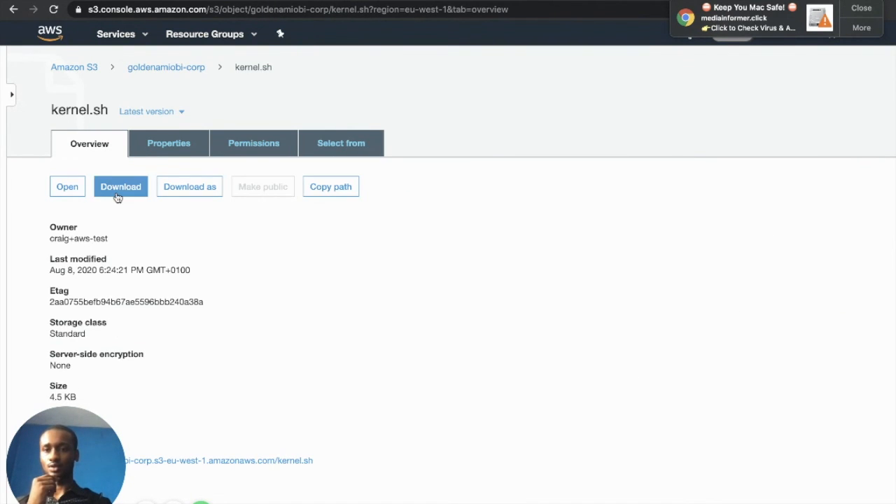
left_click(65, 198)
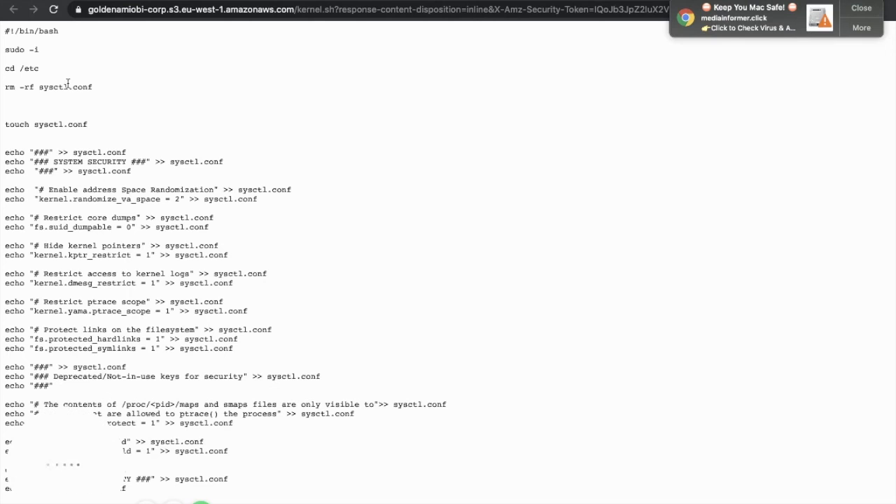
left_click_drag(4, 31, 201, 503)
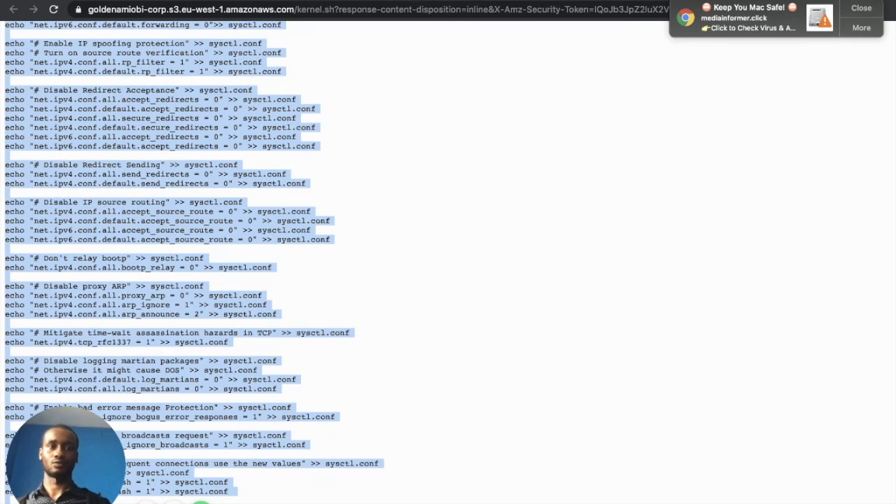
key("super+w")
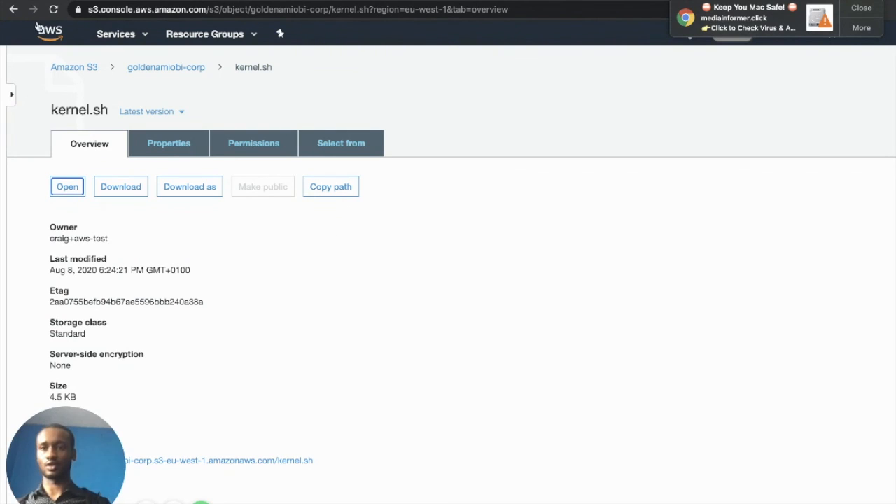
Back on the goldenamiobi-corp object list, select lynis.log and lynis-report.dat
left_click(12, 10)
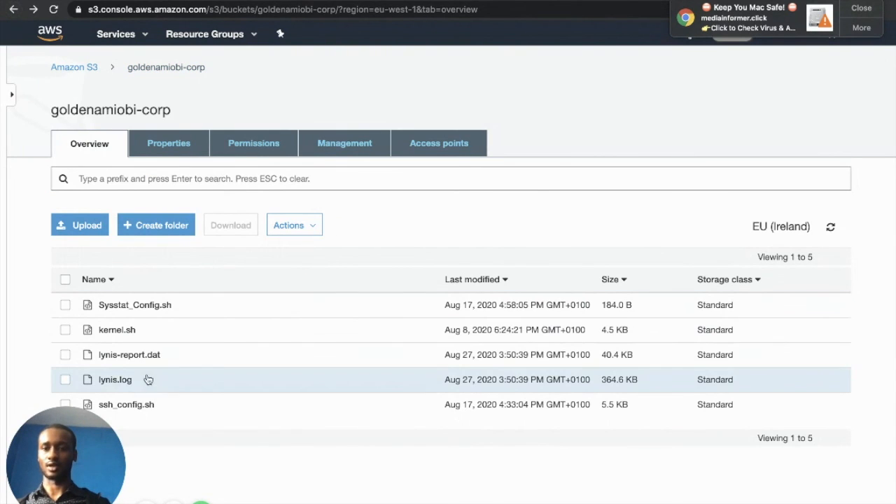
left_click(65, 380)
left_click(65, 355)
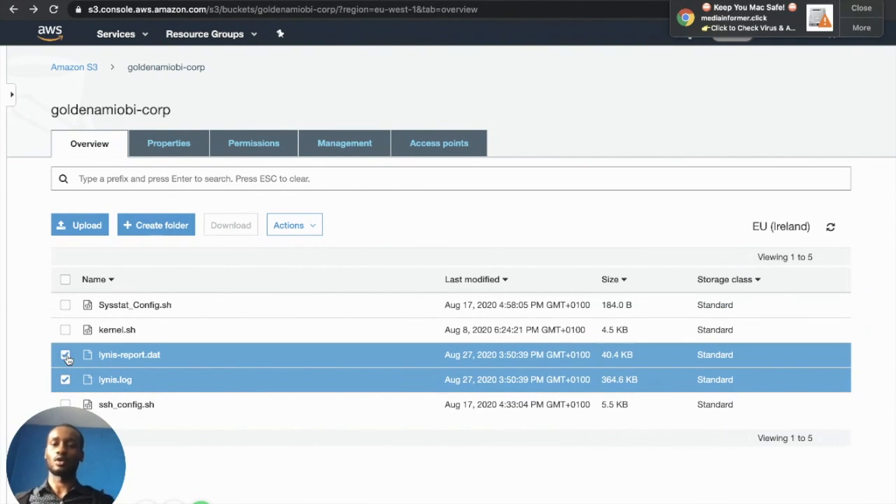